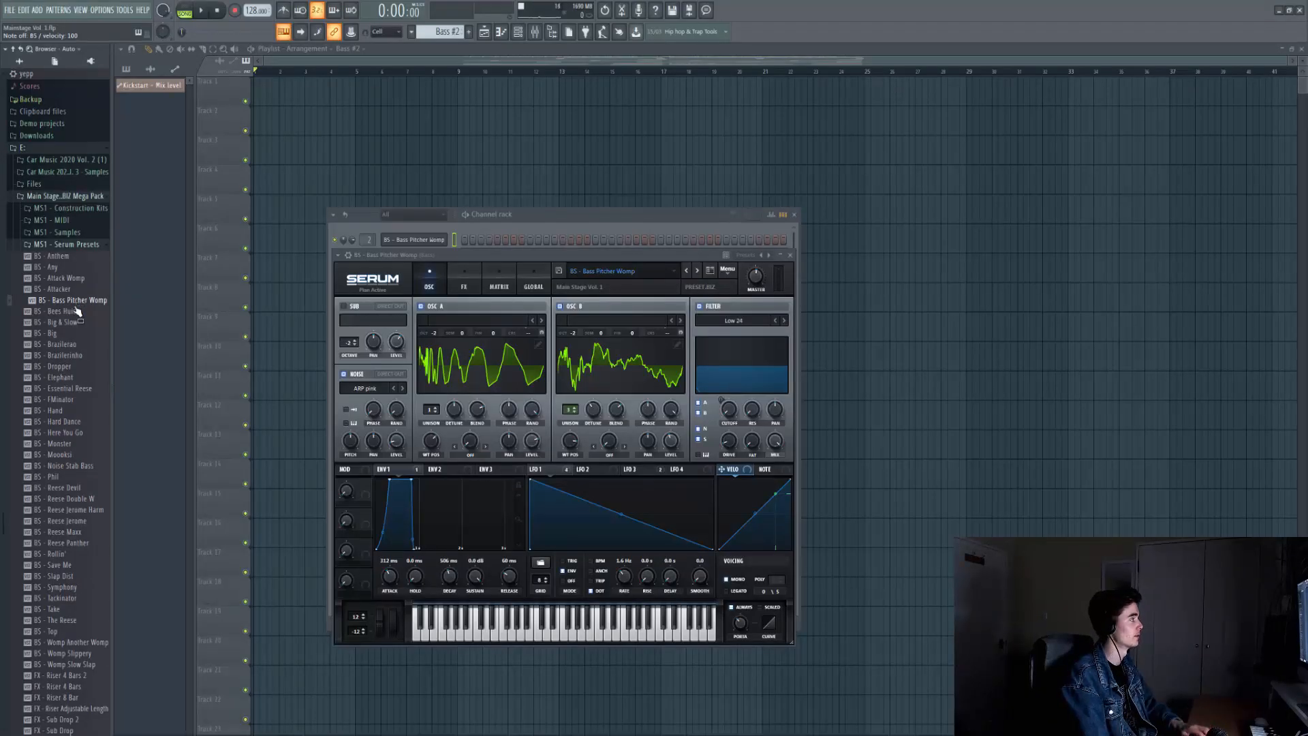
Audition the BS - Big & Slow and BS - Big Serum presets and play back the Bass #2 pattern
click(72, 322)
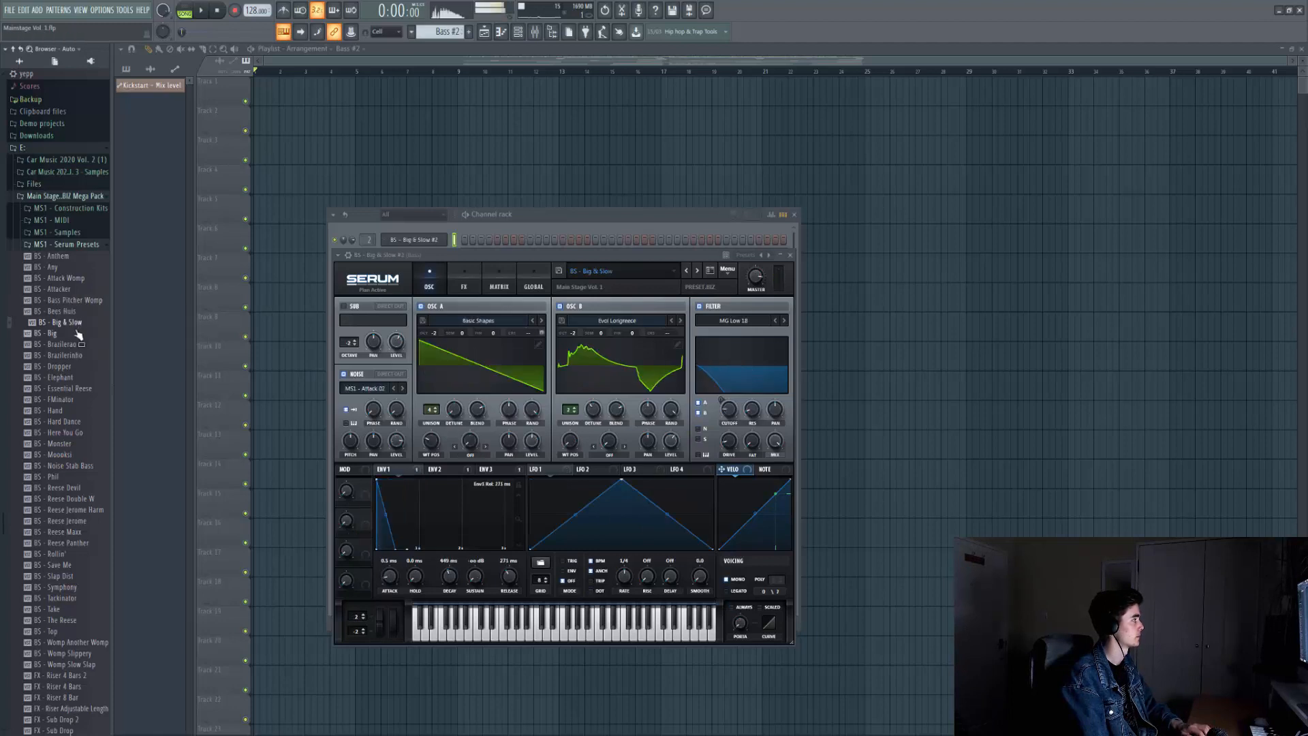
click(80, 334)
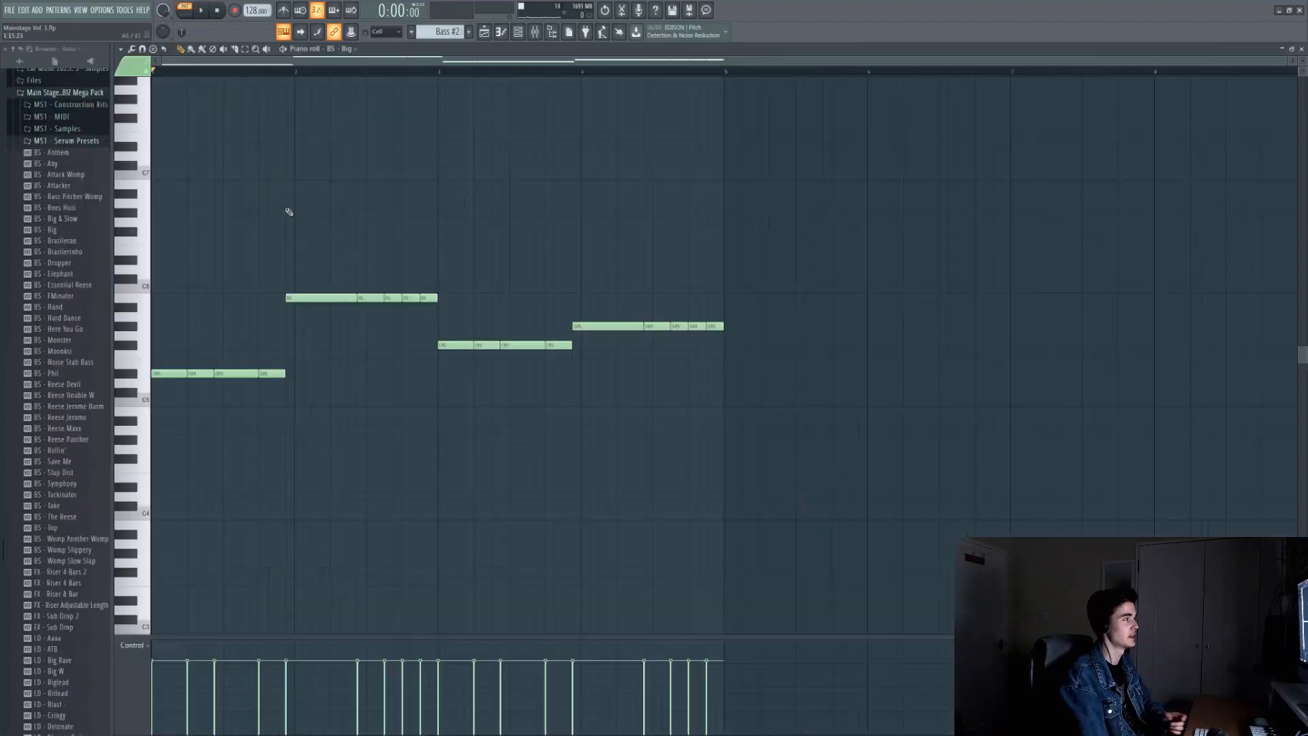
key(space)
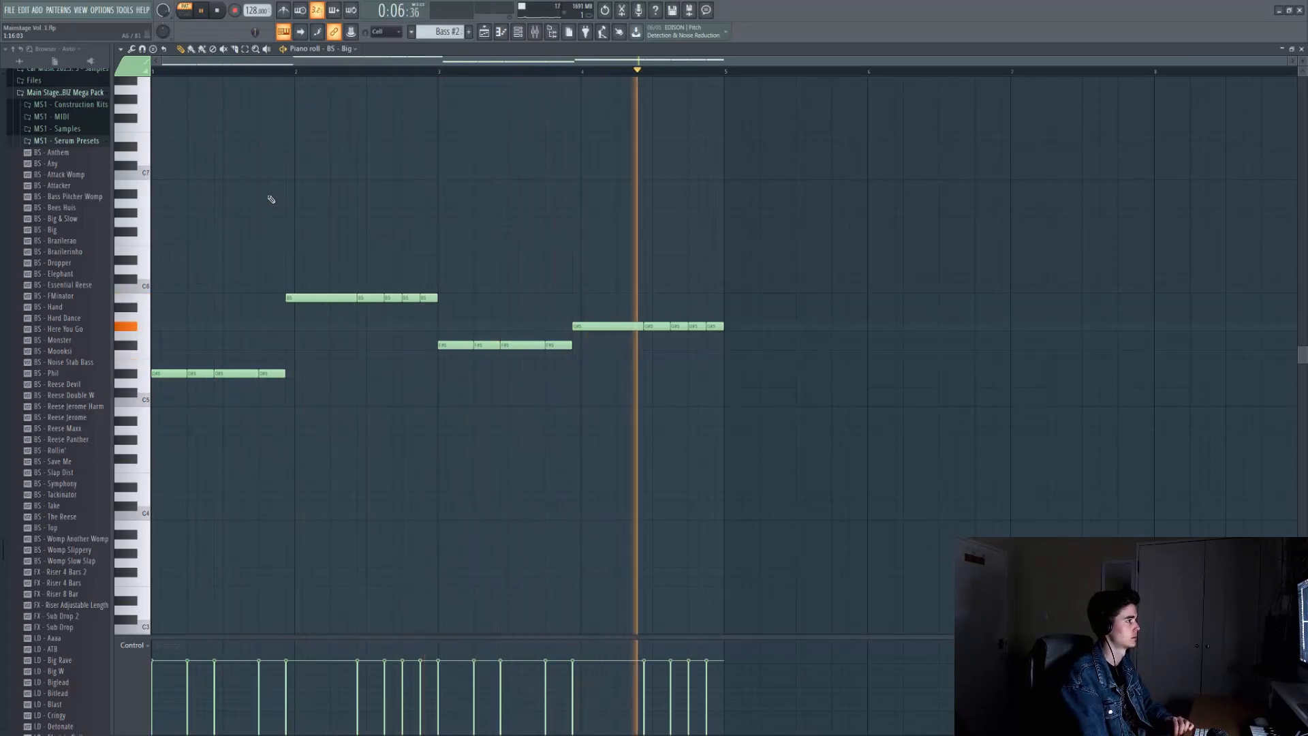
key(space)
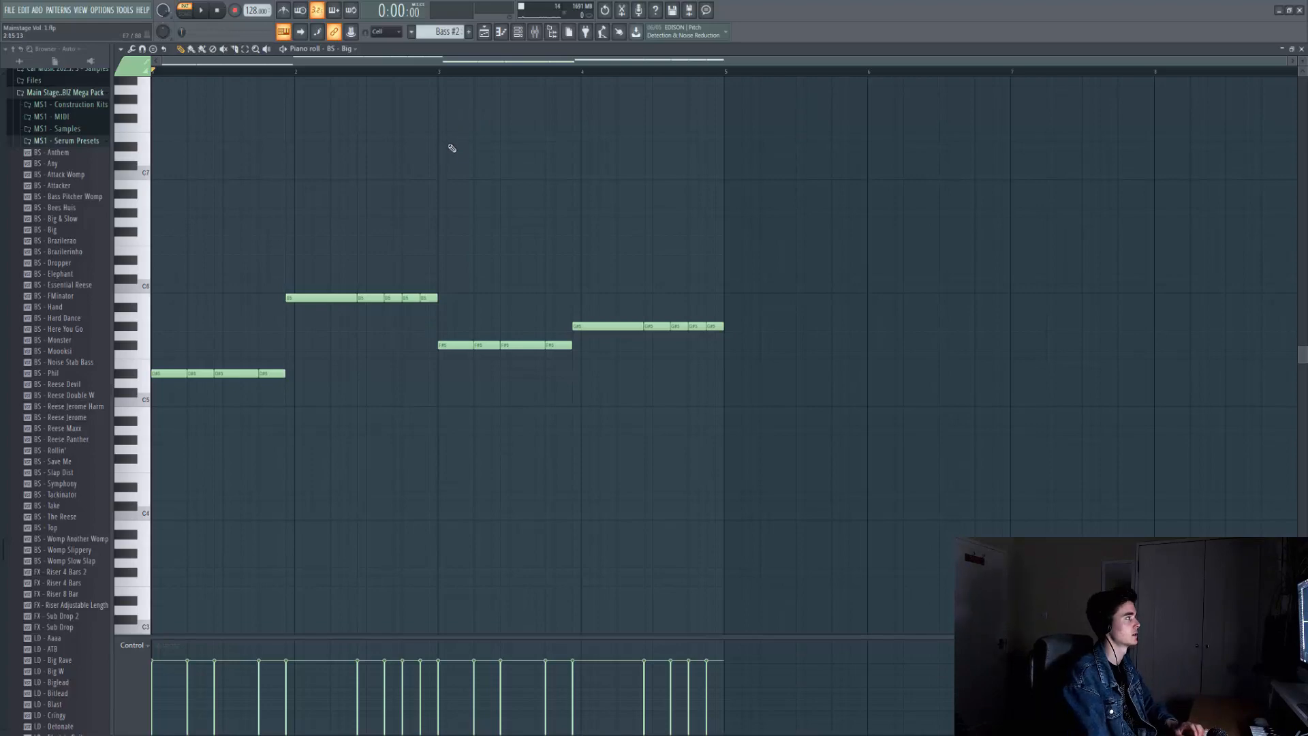
key(space)
Show the channel rack and audition the BS - Brazilerao preset layered with BS - Big and BS - Big & Slow
scroll(64, 379, up, 10)
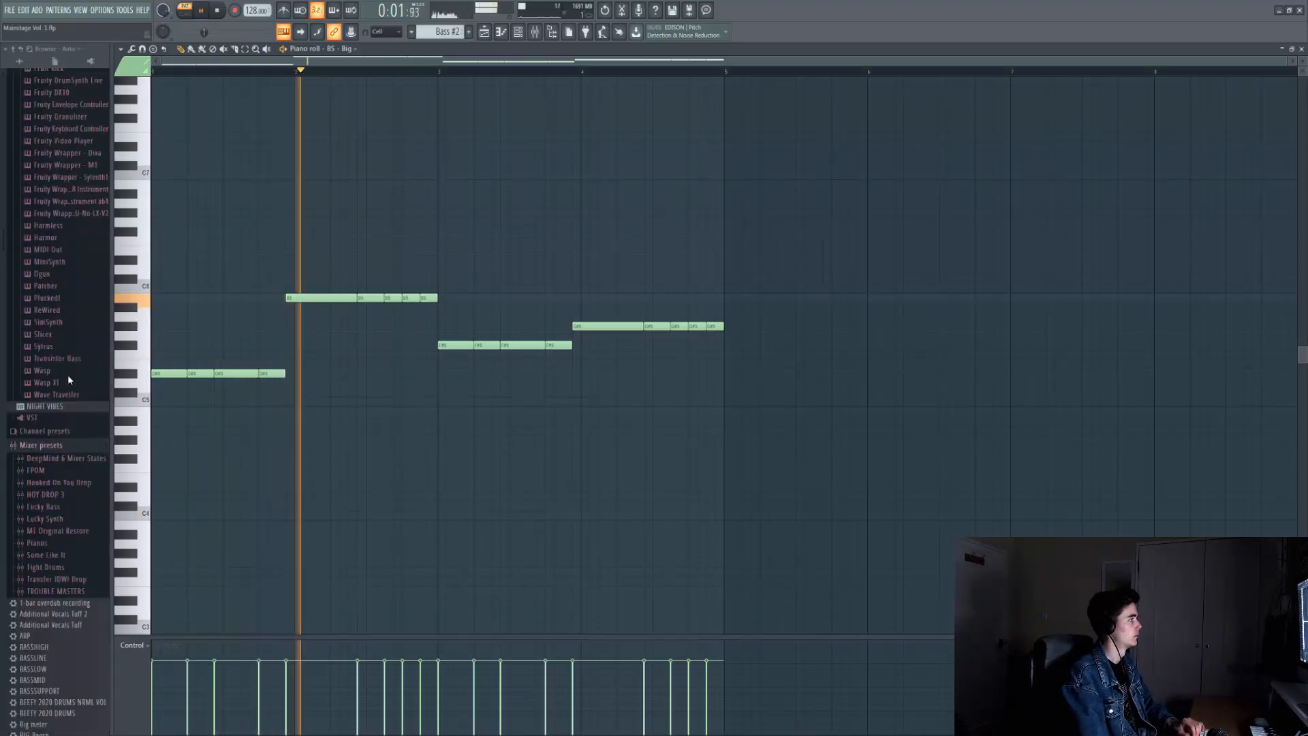
scroll(67, 374, up, 5)
key(F6)
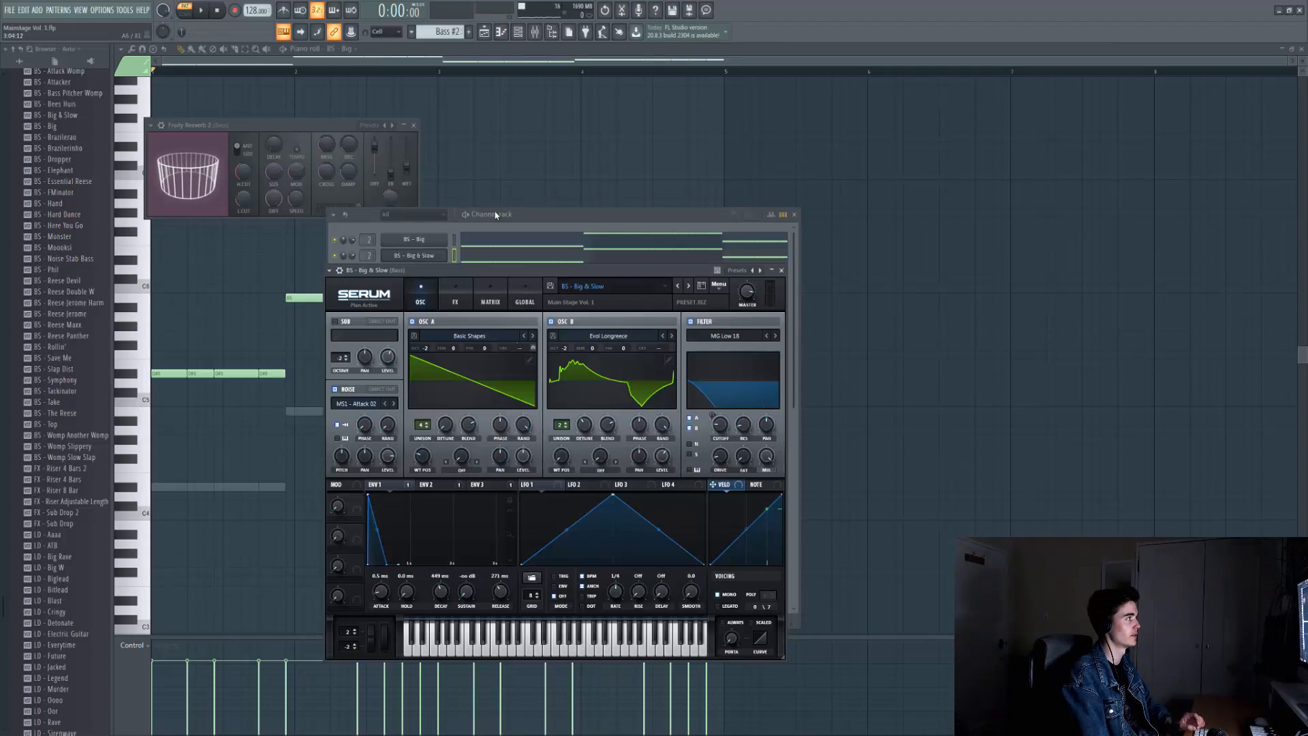
key(space)
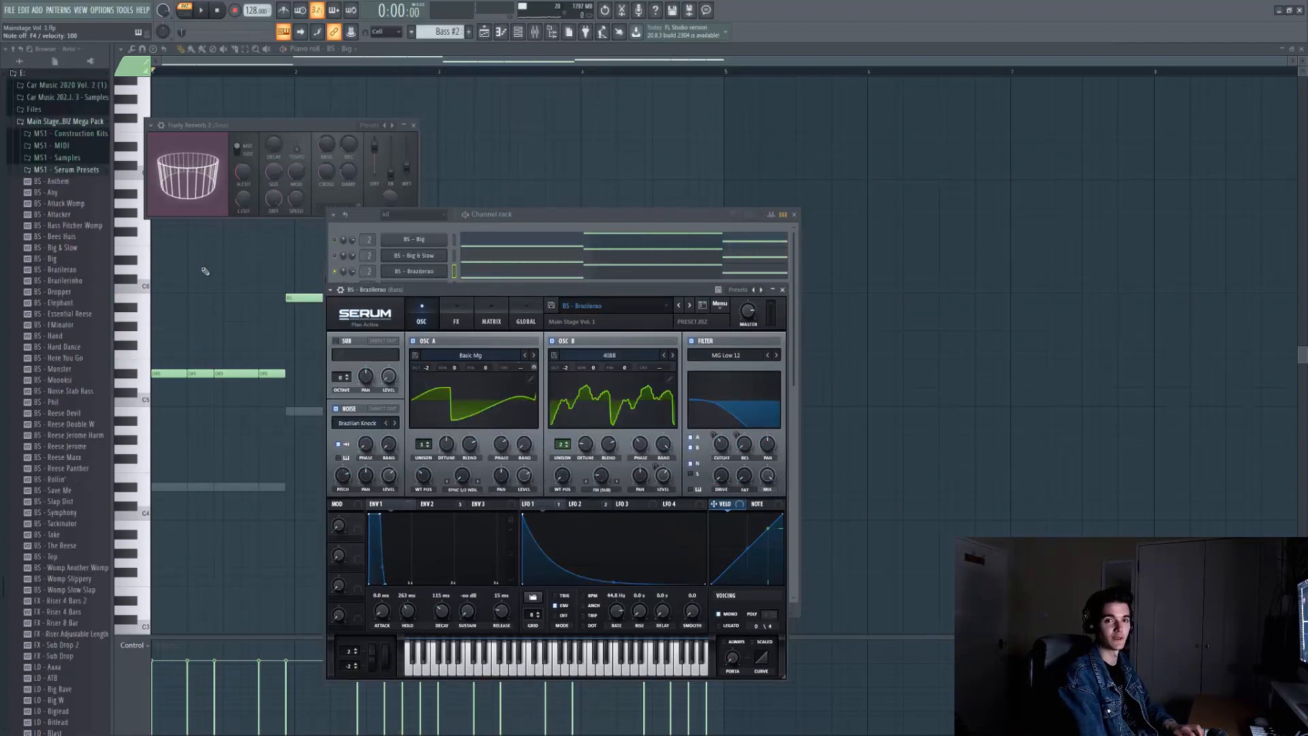
key(m)
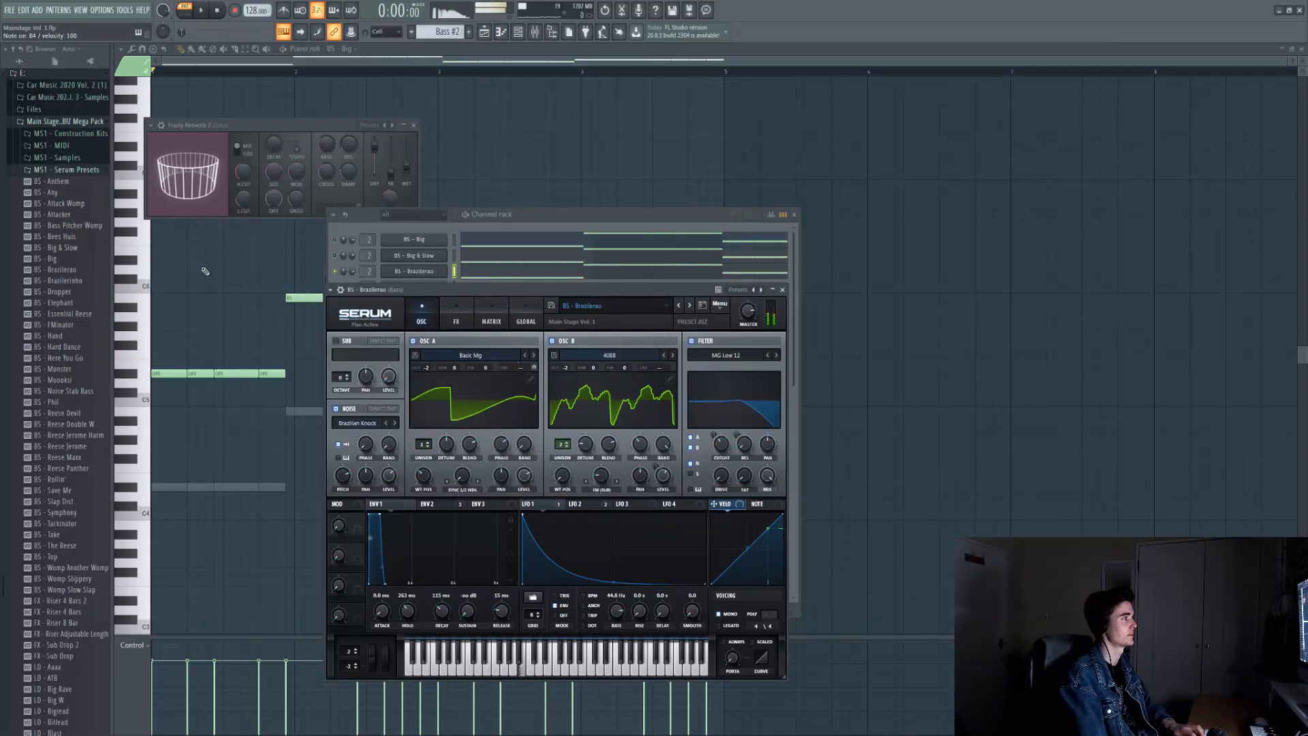
key(c)
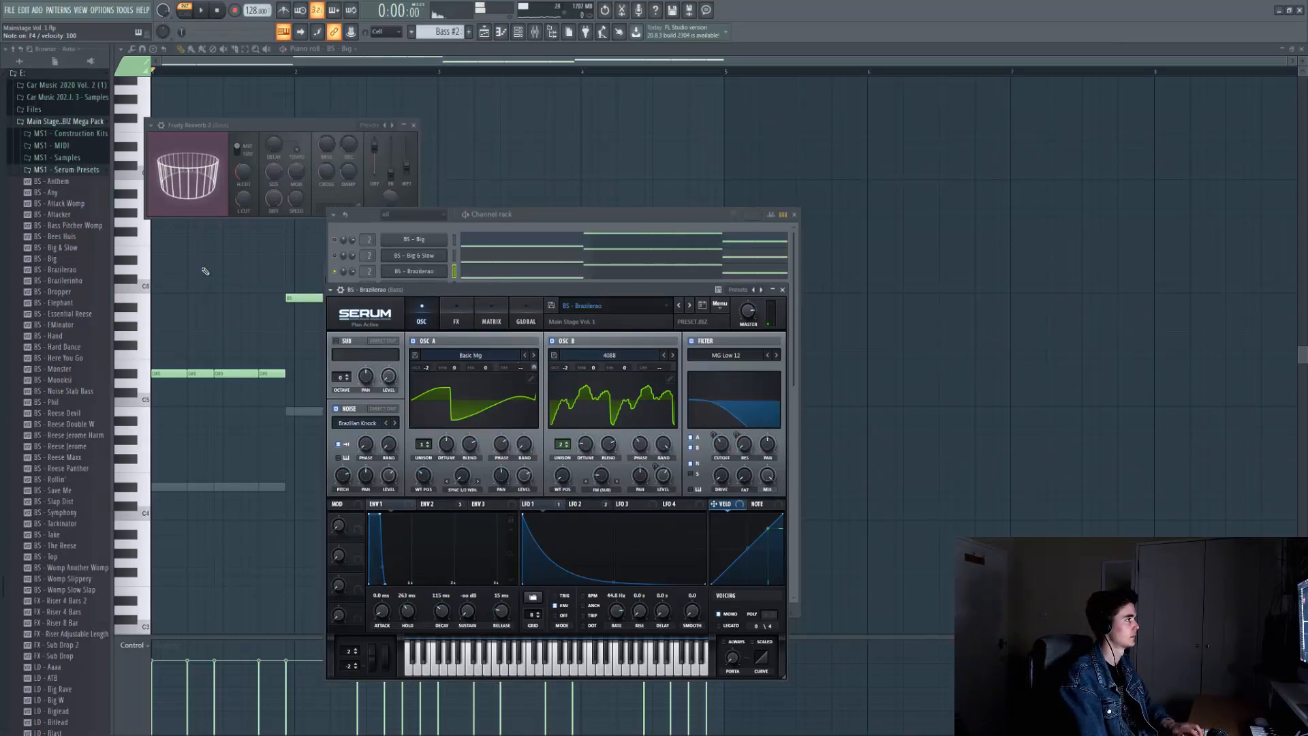
key(space)
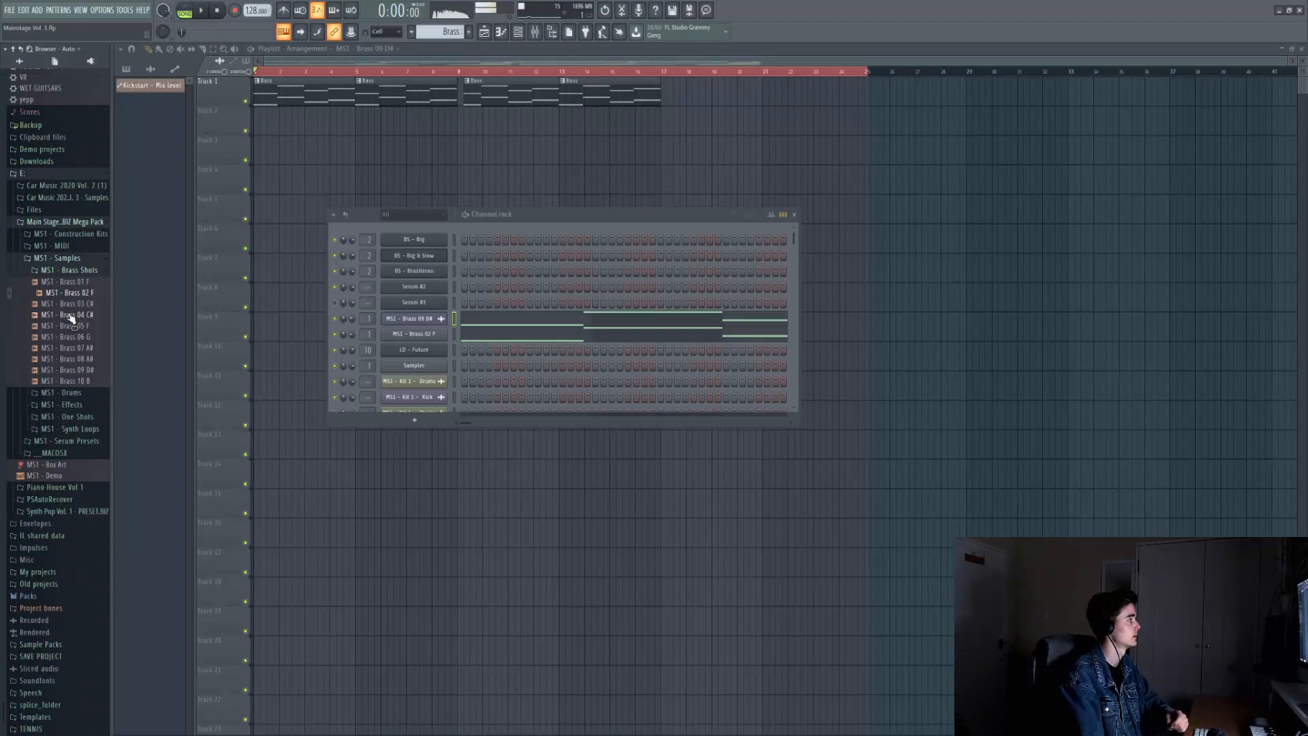
Preview the MS1 - Brass 04 C# and Brass 05 F samples and play the arrangement with the brass pattern on Track 2
click(64, 315)
click(70, 326)
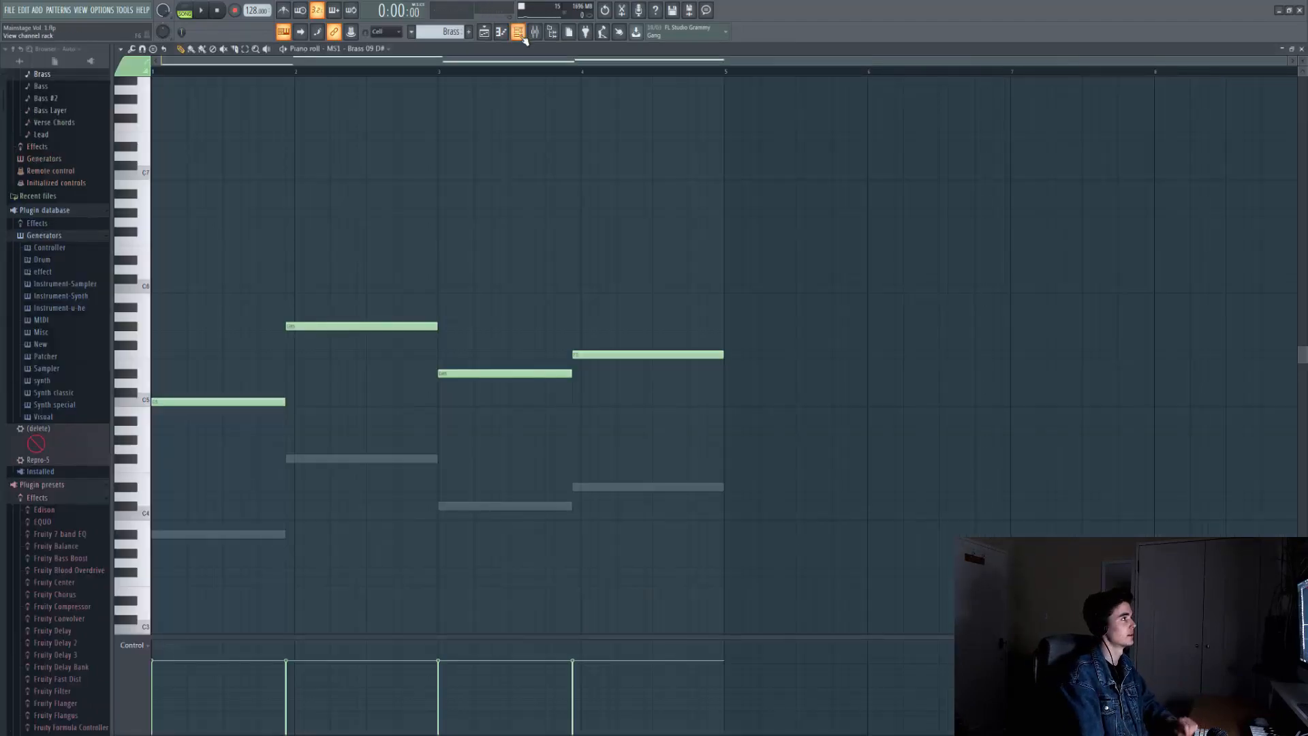
click(518, 32)
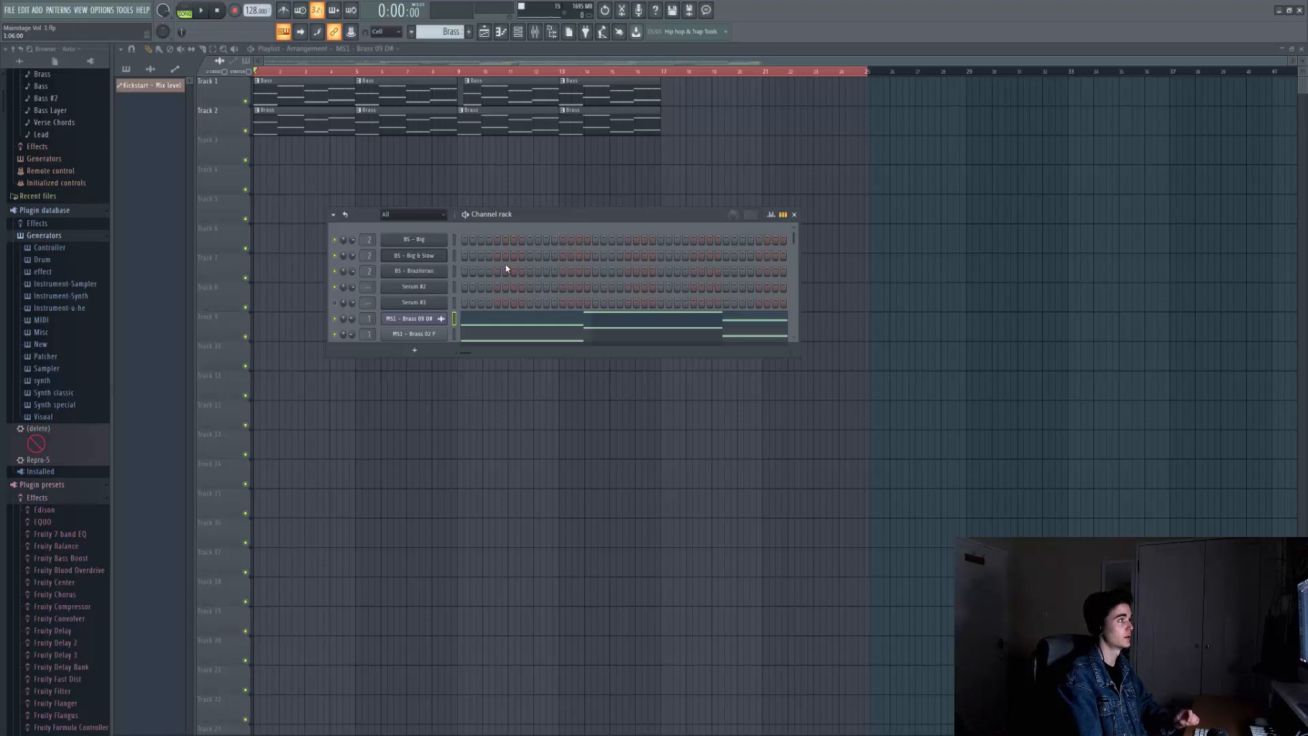
key(F6)
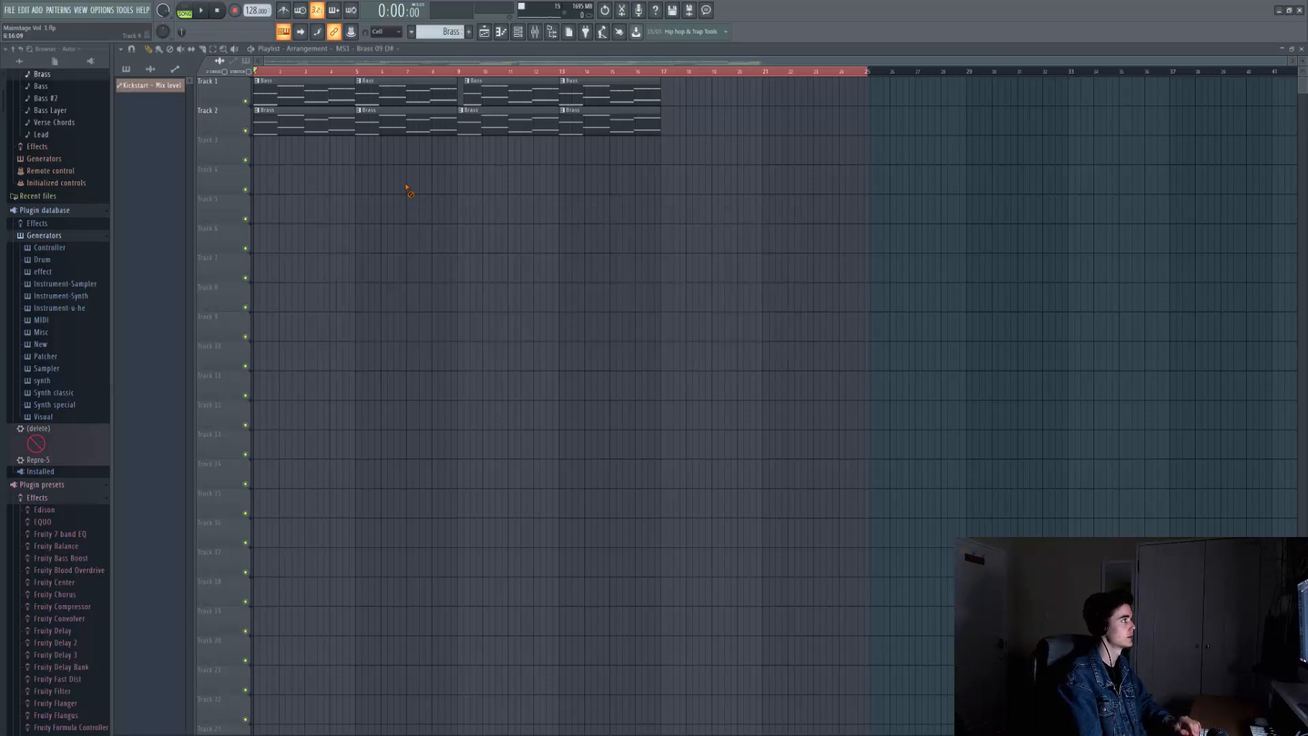
key(space)
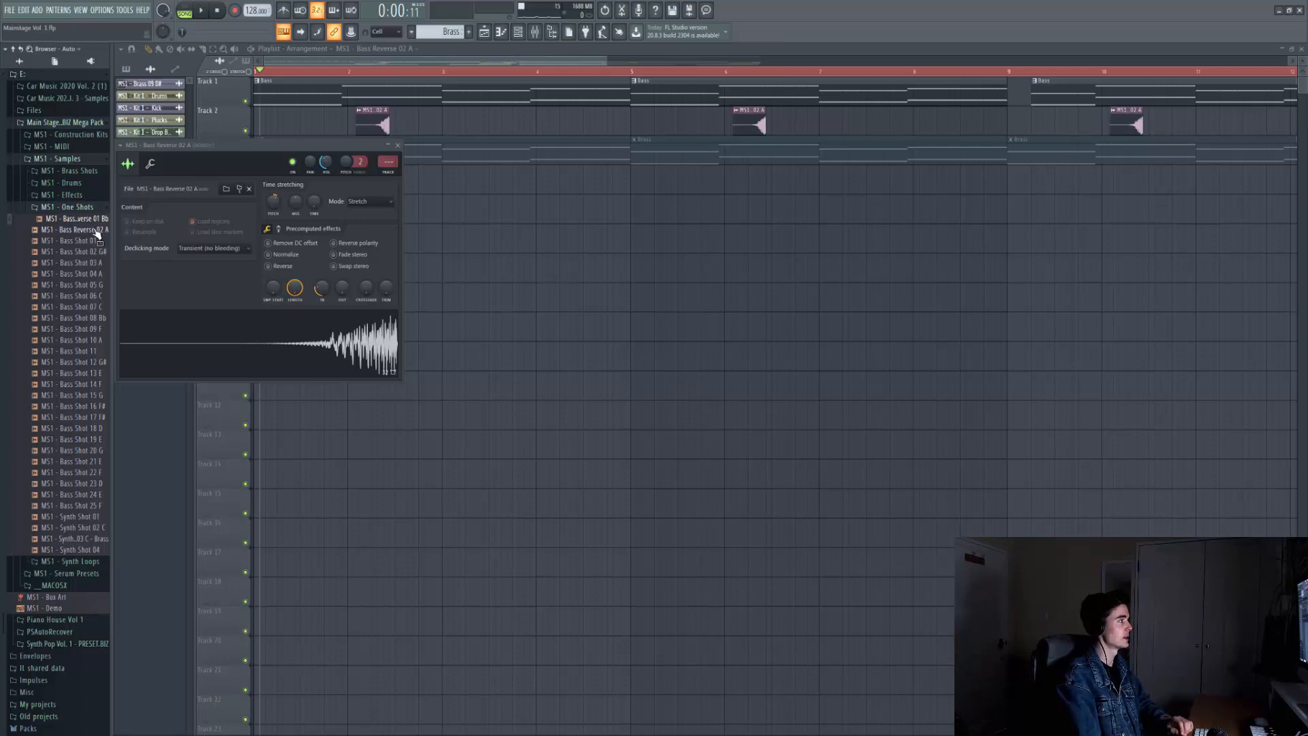
Preview the MS1 - Bass Reverse 02 A sample and play back the arrangement with the reverse and Bass Layer parts
click(96, 231)
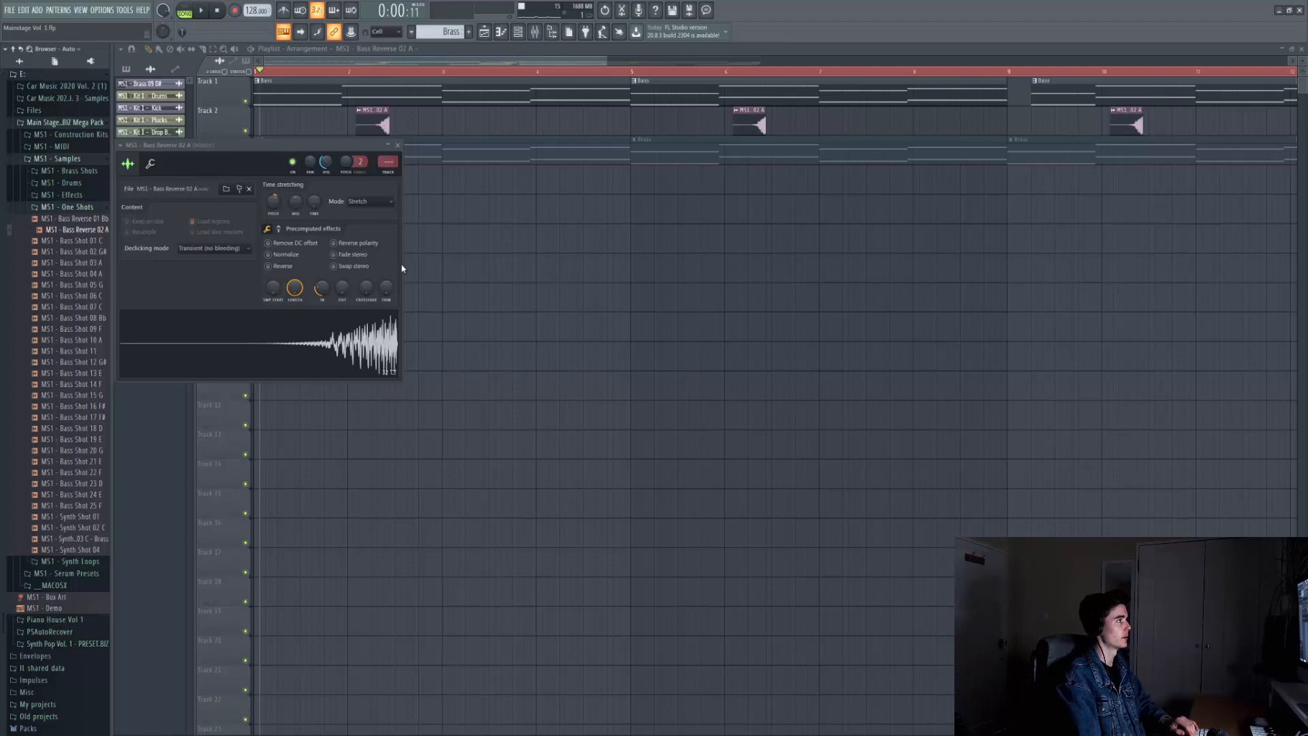
key(space)
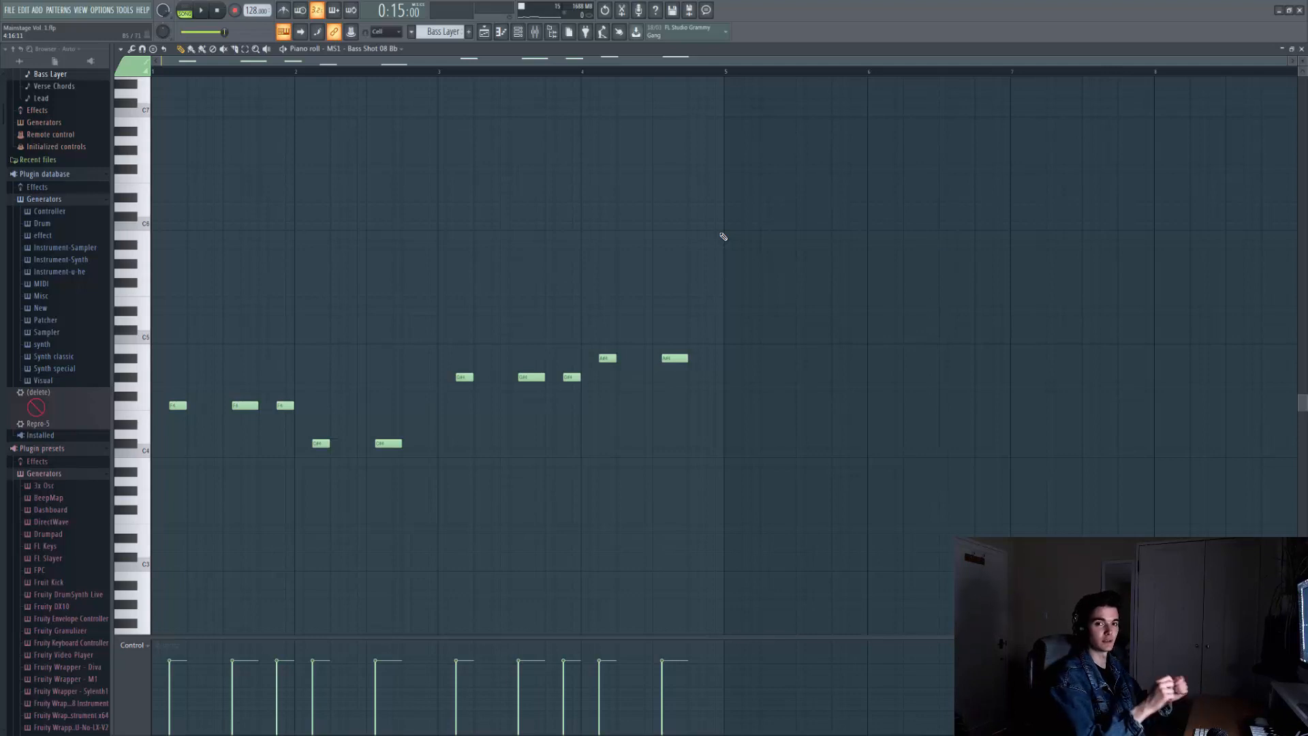
key(space)
key(F5)
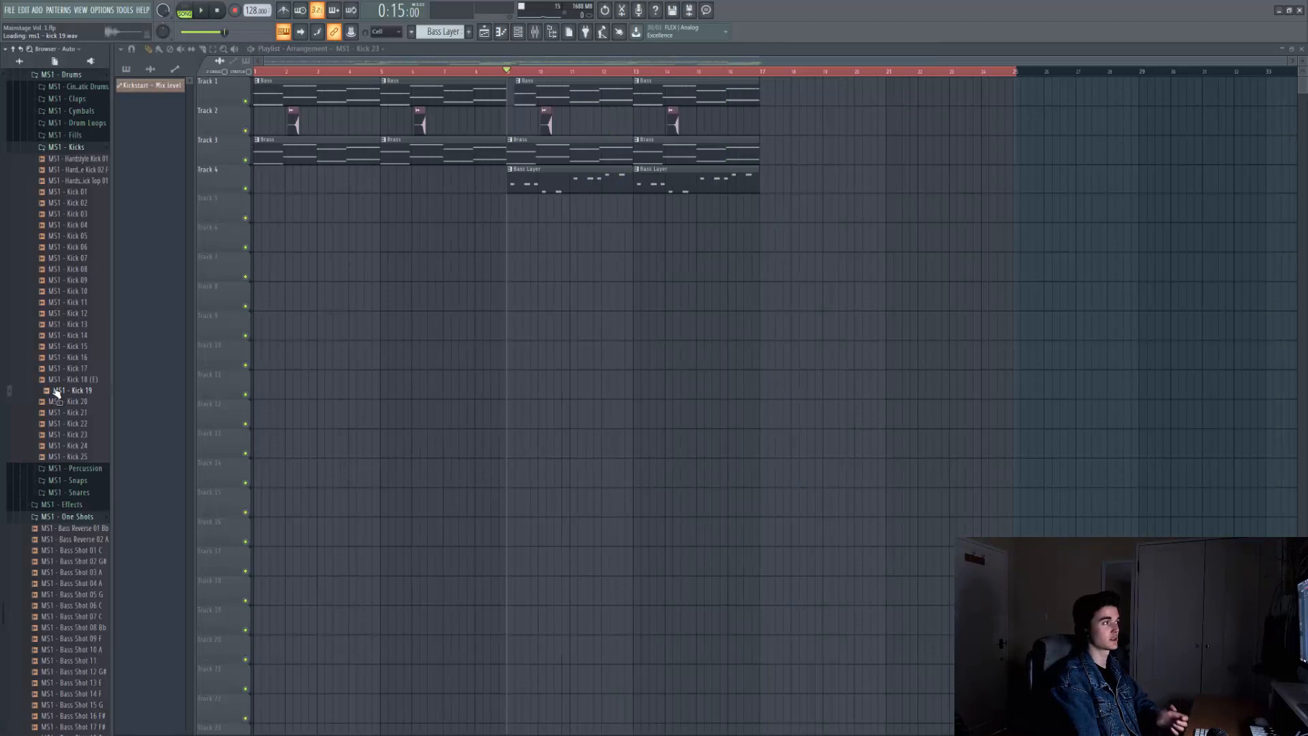
Preview the kick samples up to MS1 - Kick 23 and play the arrangement with the kicks on Track 5
key(Down)
key(Down)
key(Down)
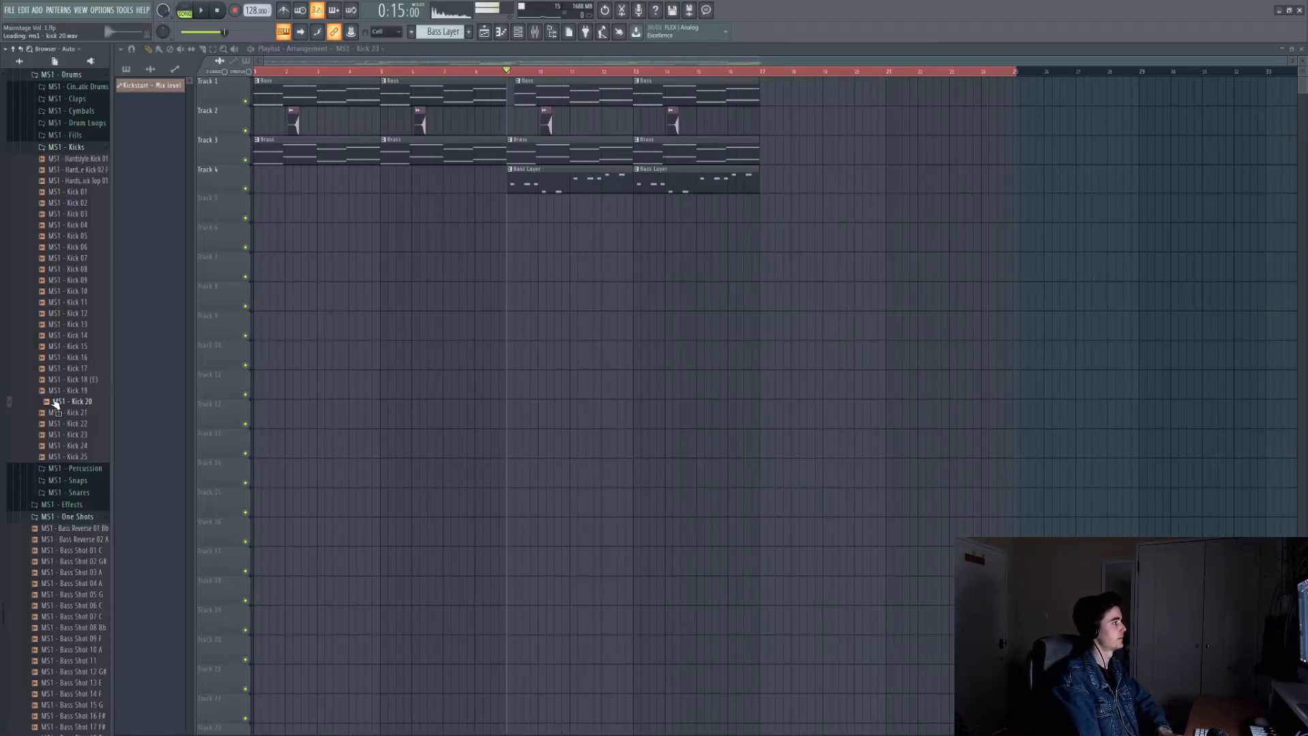
click(93, 435)
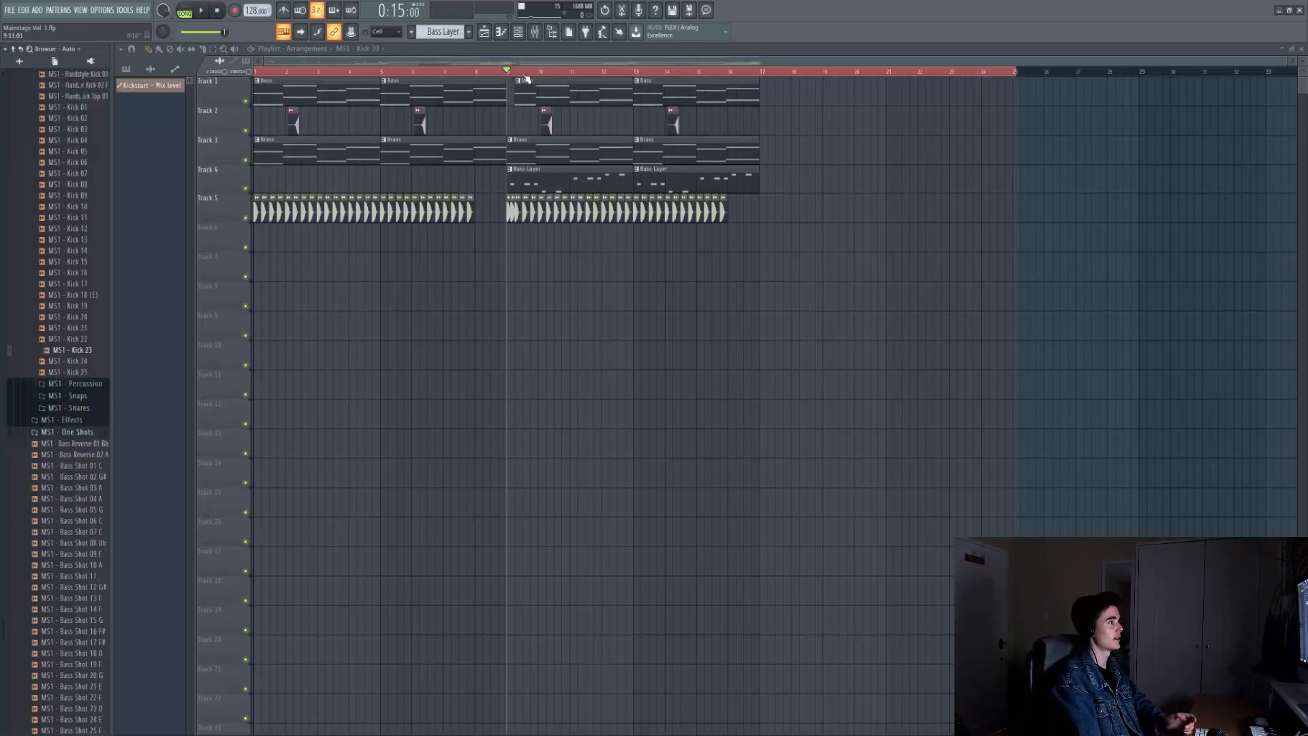
scroll(526, 72, up, 6)
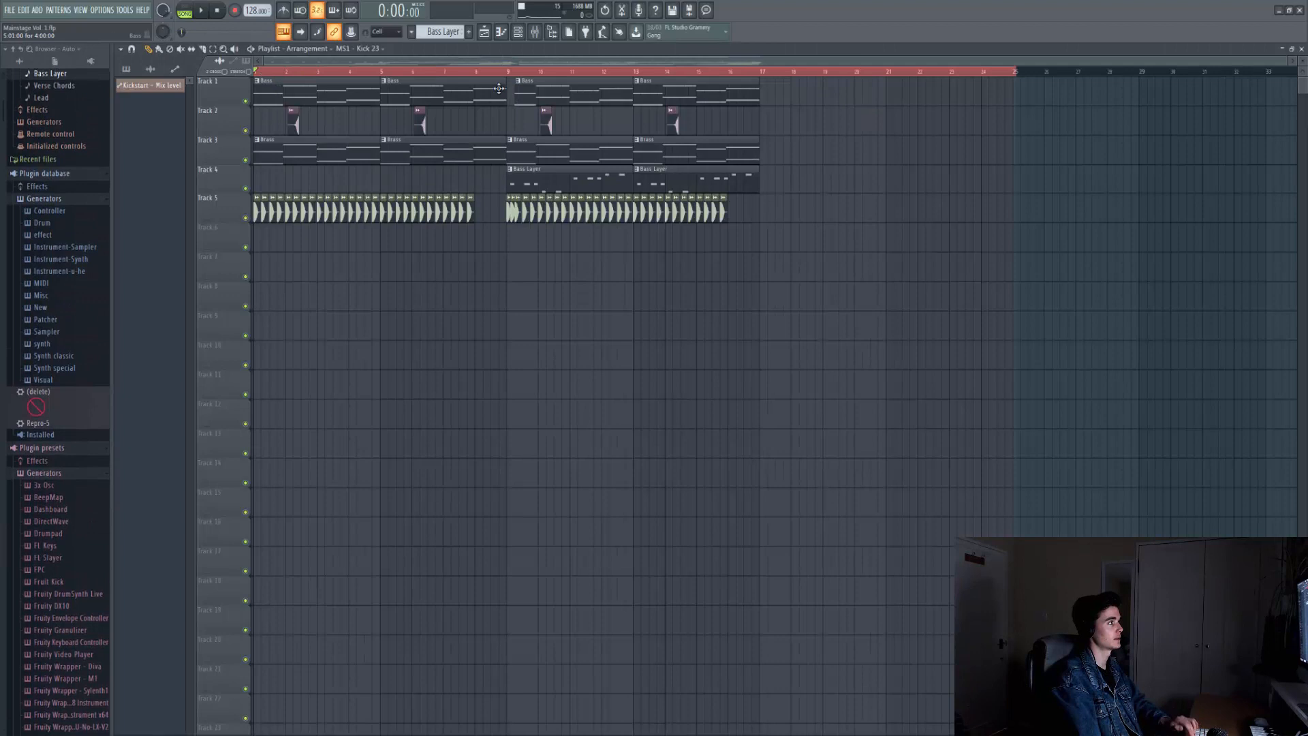
key(space)
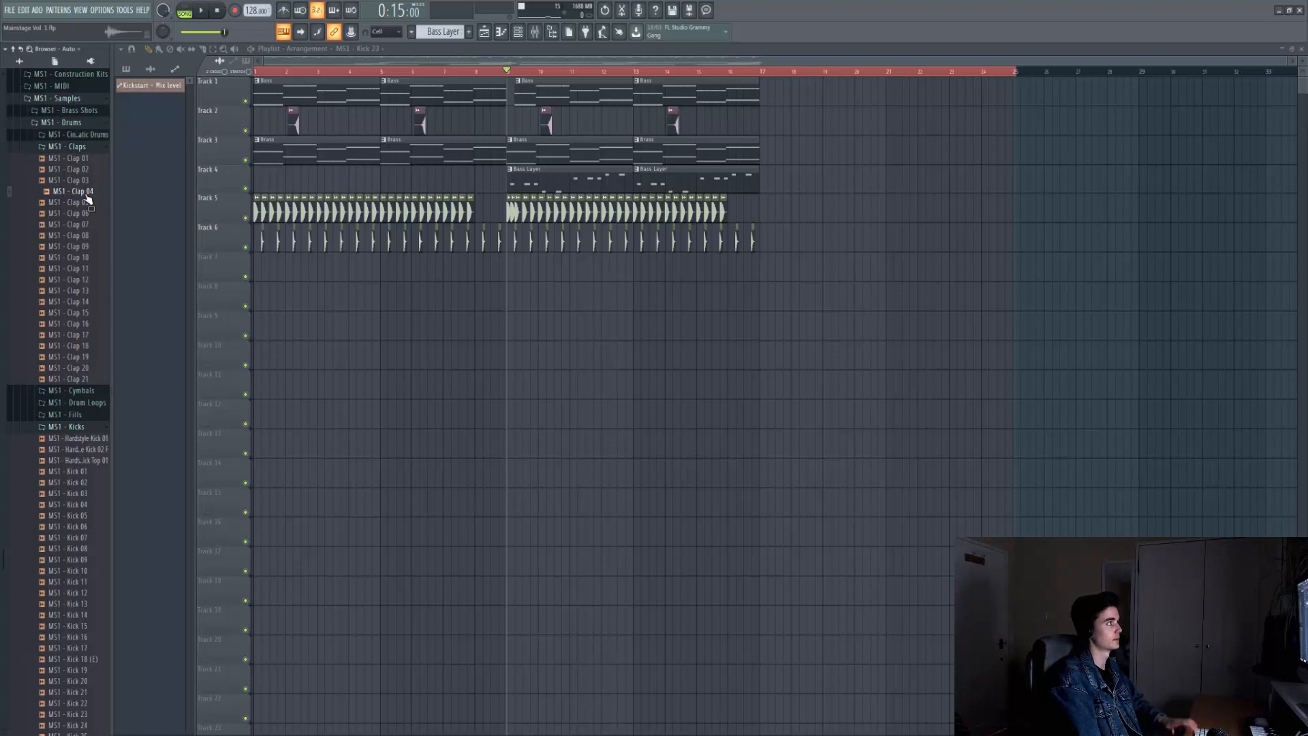
Play back the arrangement with the claps on Track 6 and the Hat 07 clips on Track 7
key(space)
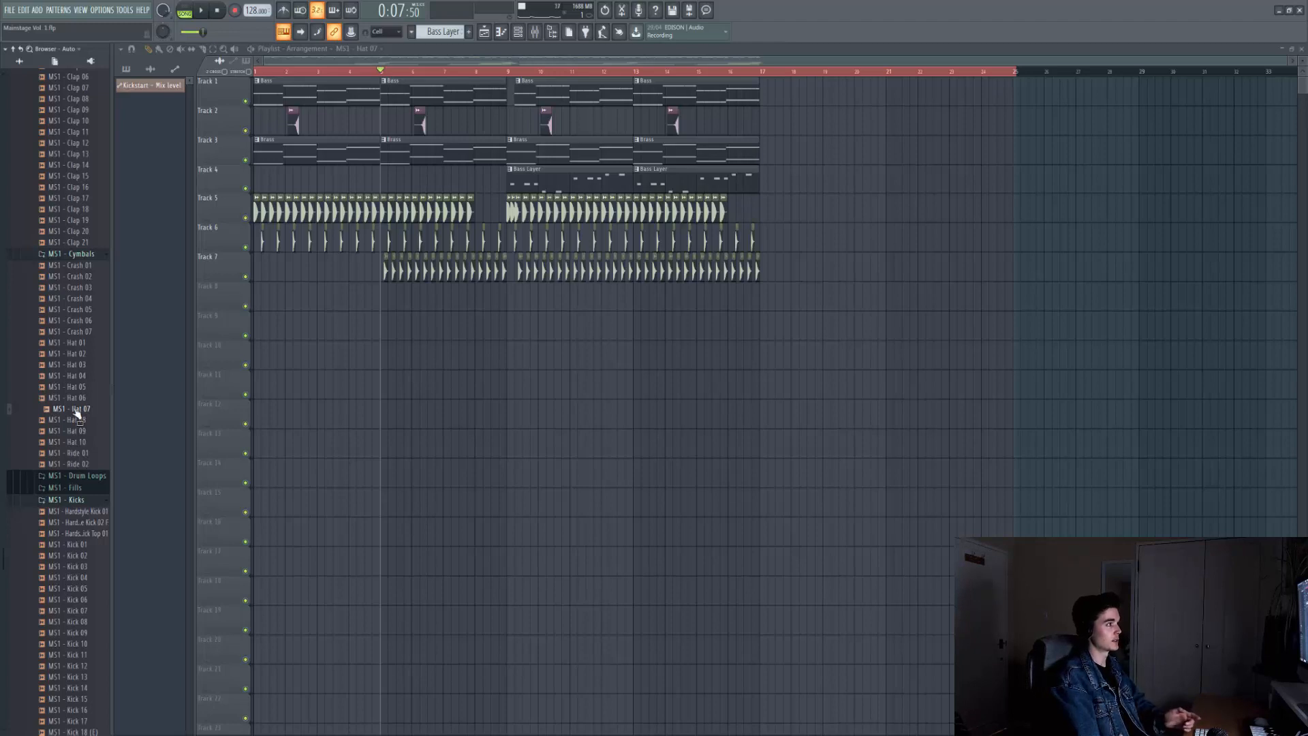
key(space)
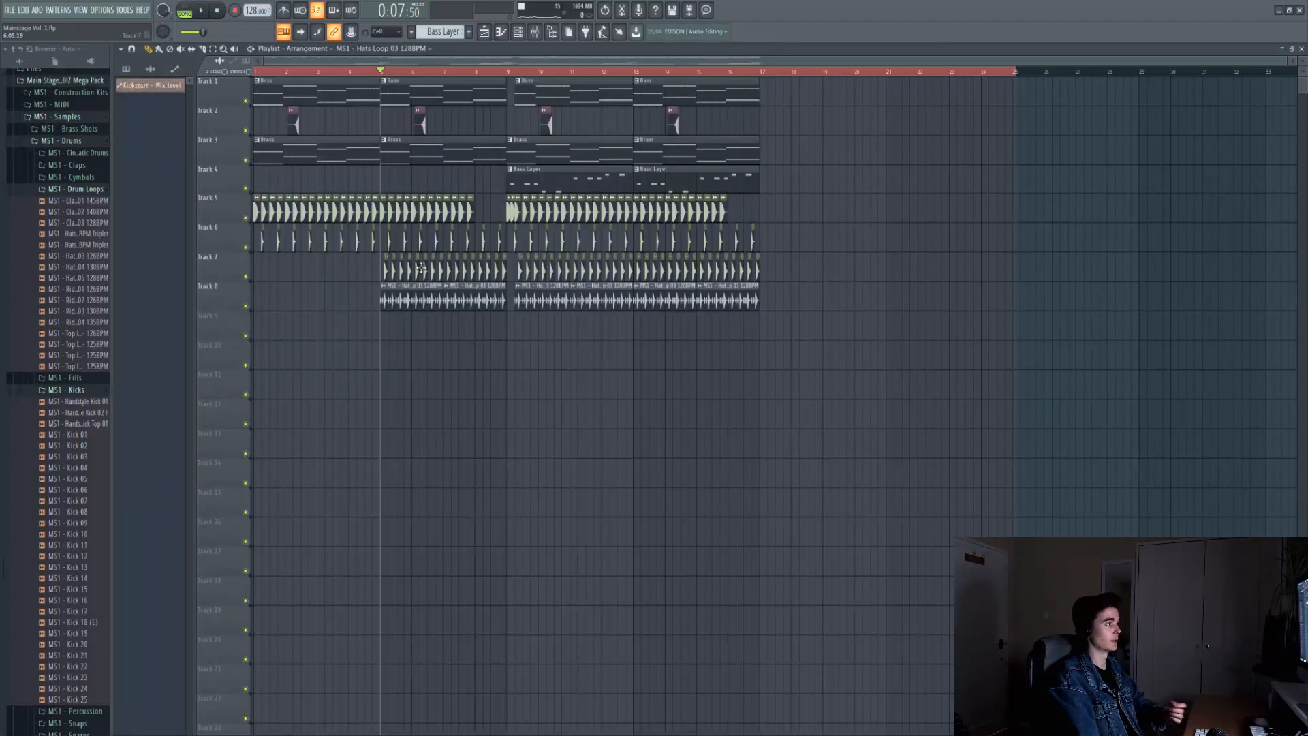
Mute Tracks 1 to 4 during playback to hear only the drums with the Hats Loop 03 clips
key(space)
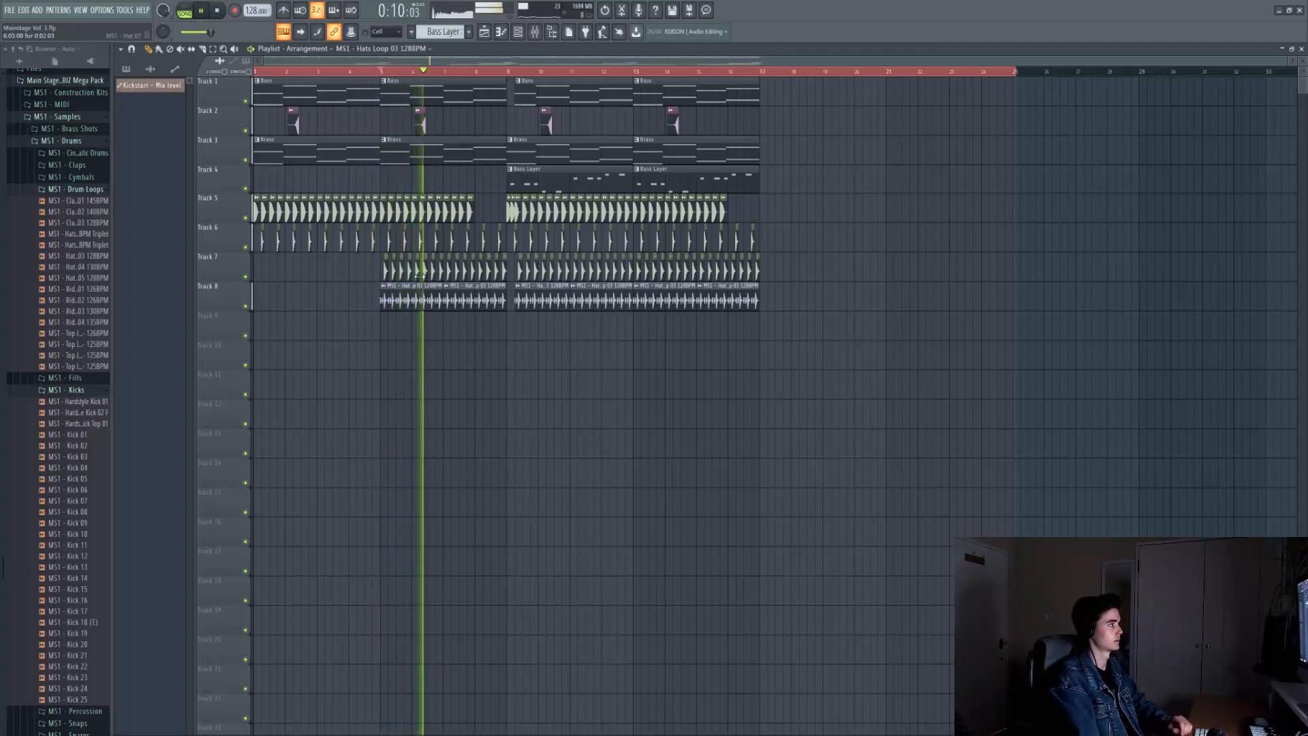
click(246, 189)
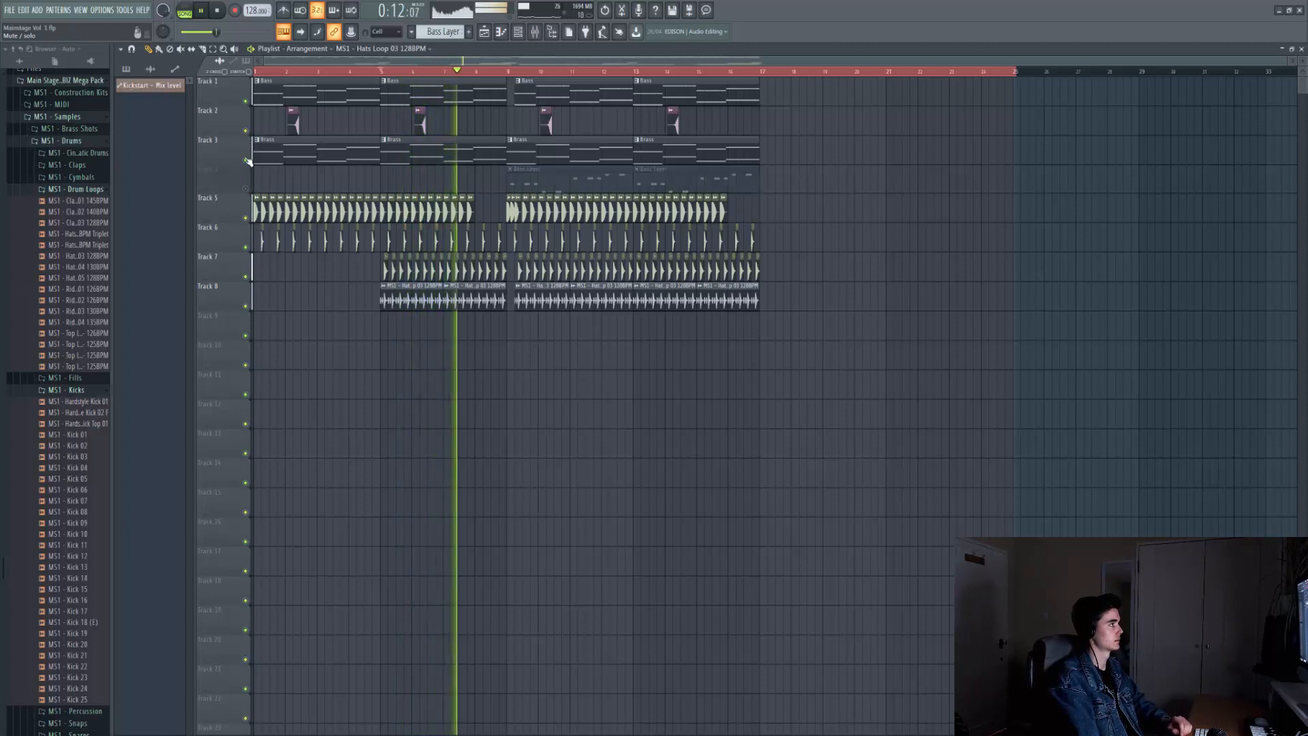
click(245, 160)
click(246, 130)
click(246, 101)
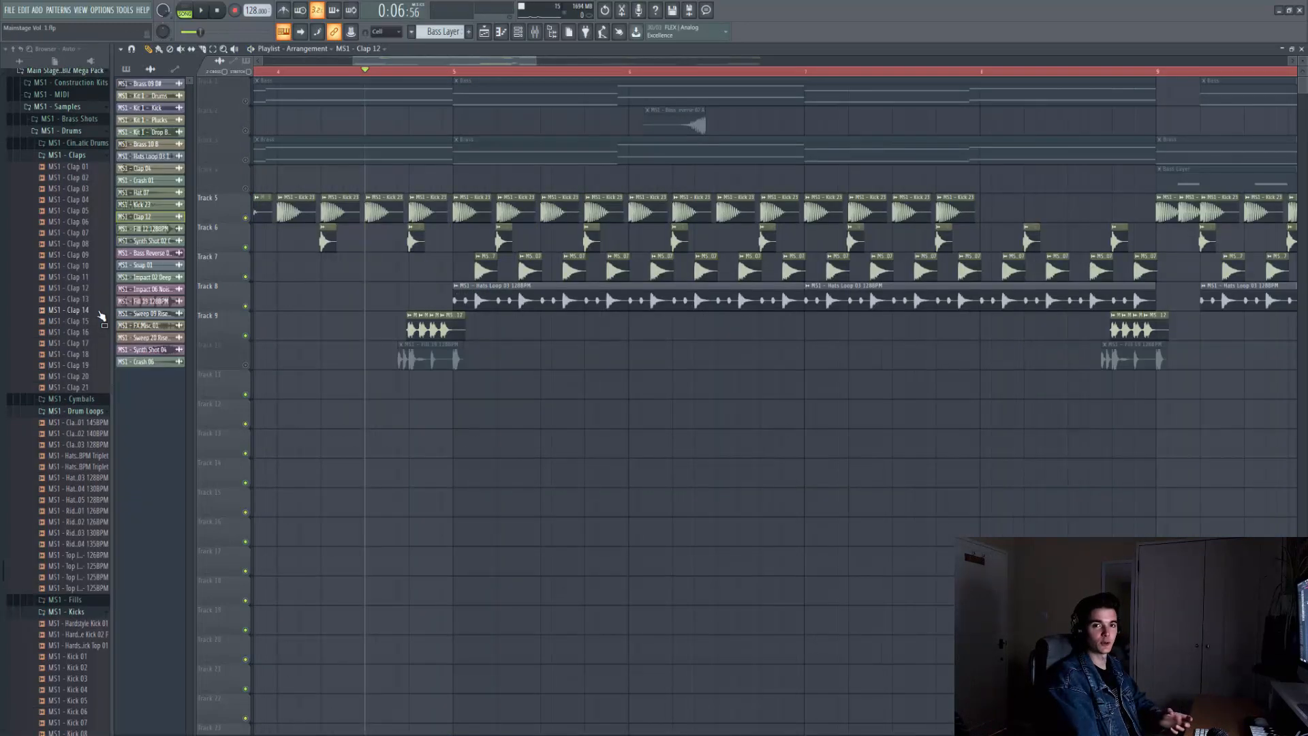
Preview the MS1 - Clap 12 sample and play the drums with the clap layer and the Fill 12 clip
drag(101, 315, 288, 349)
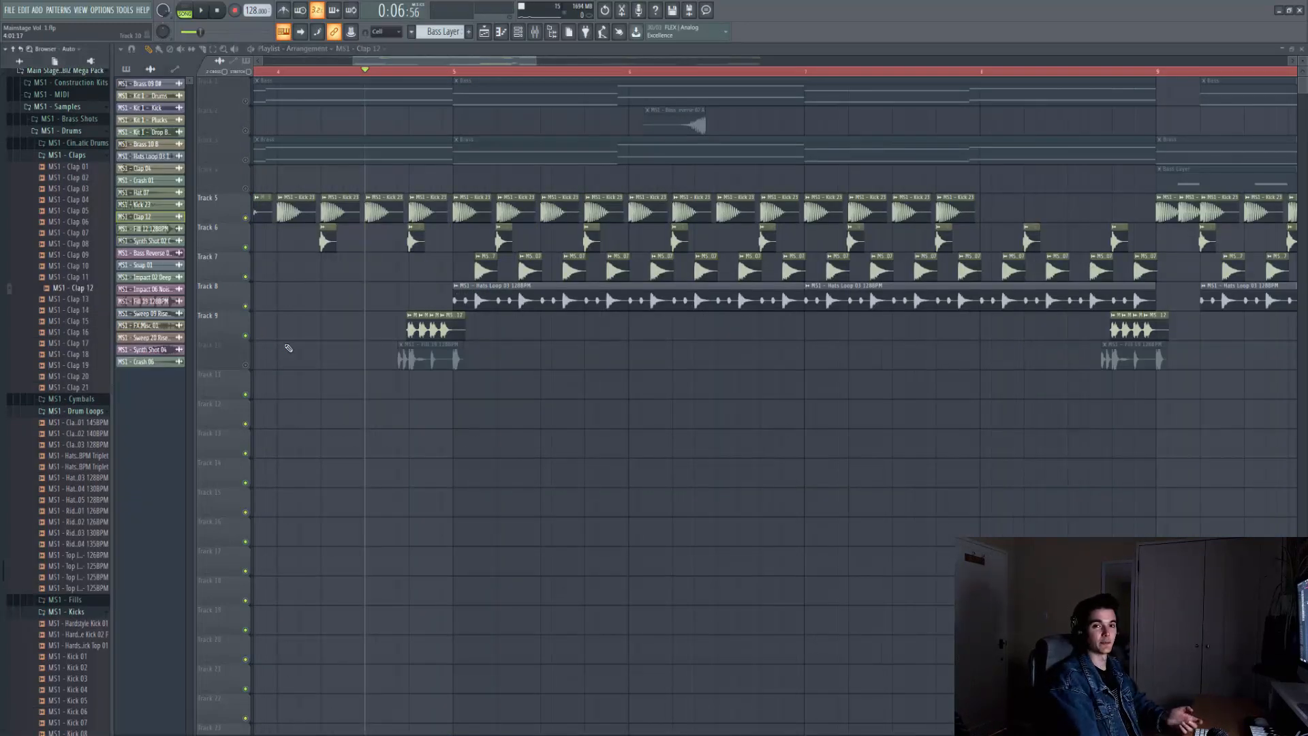
key(space)
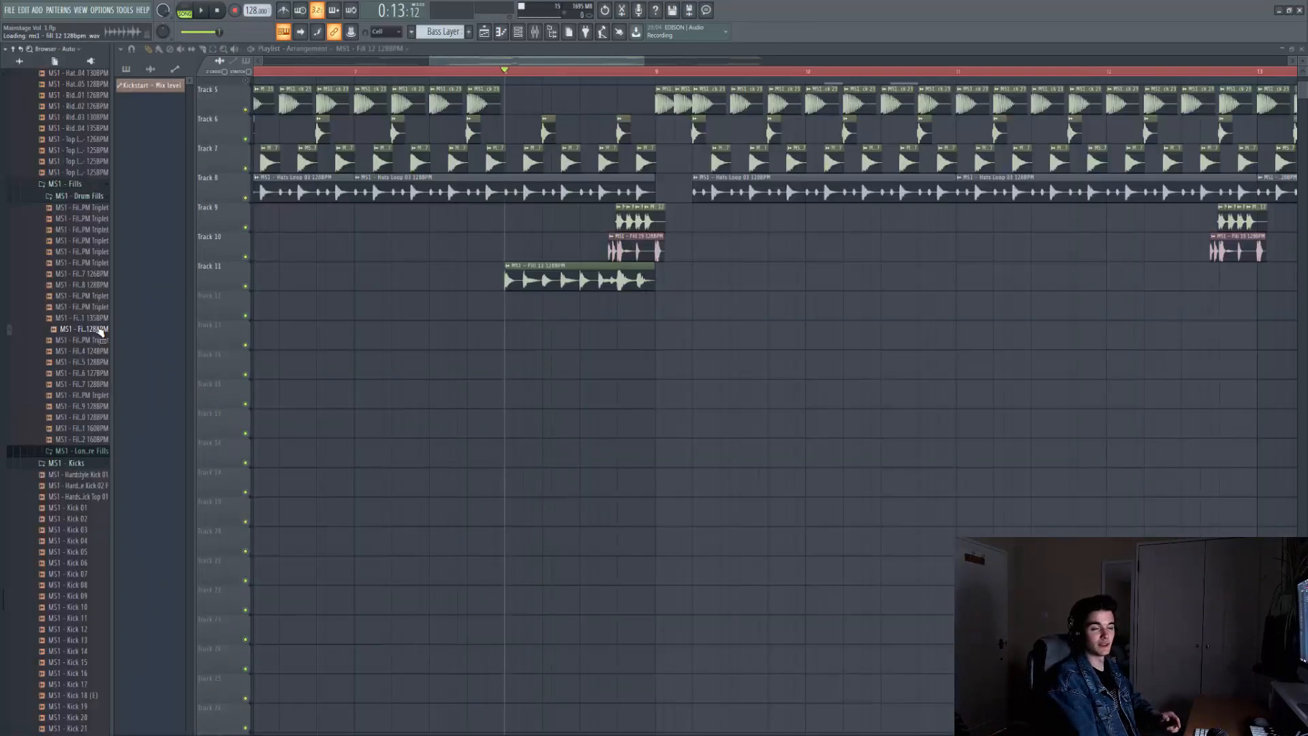
key(space)
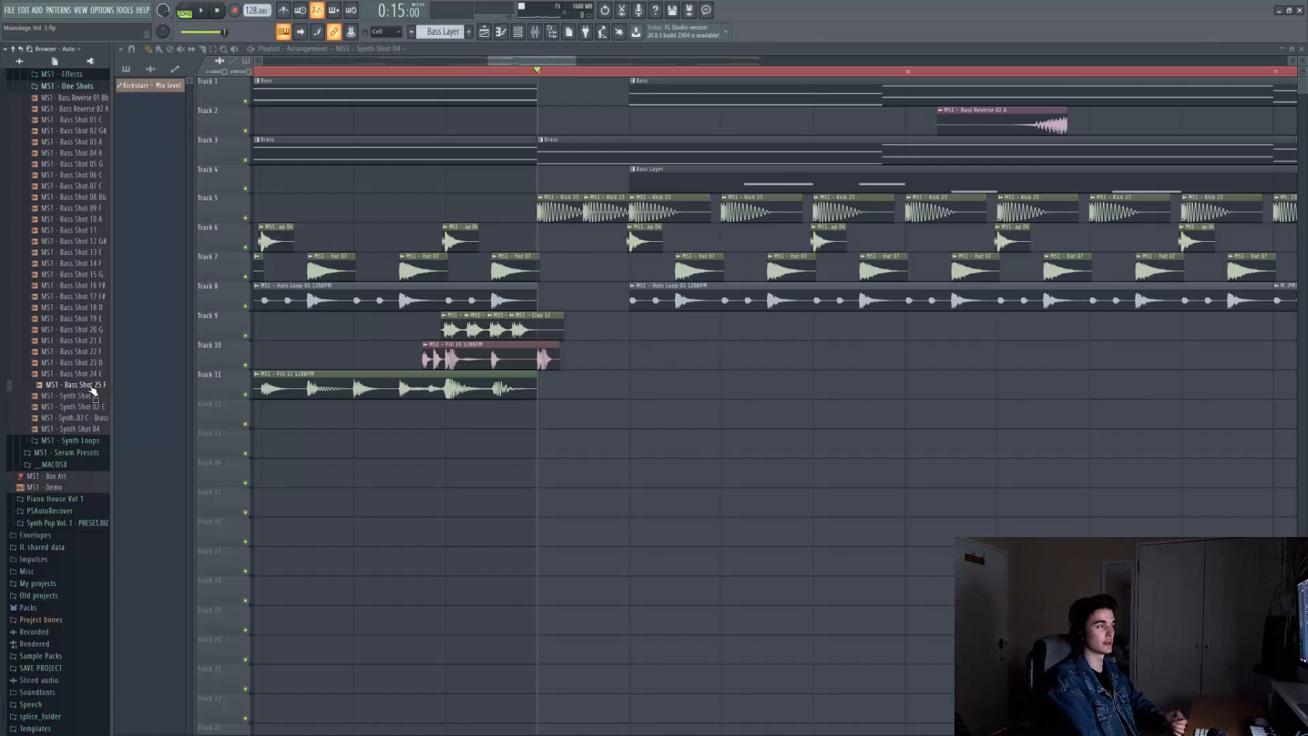
Preview the MS1 - Synth Shot 04 sample and play back the transition with the FX Misc 01 and Synth Shot 02 C clips
click(79, 429)
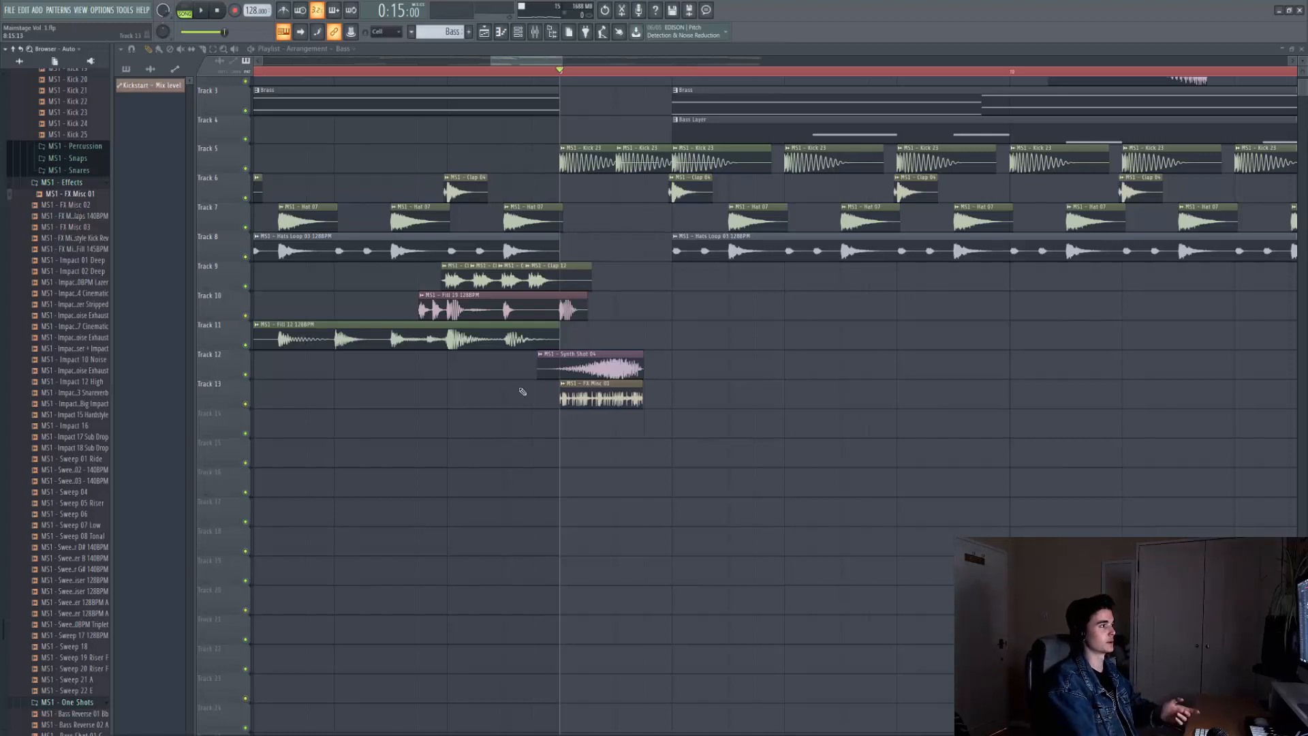
key(space)
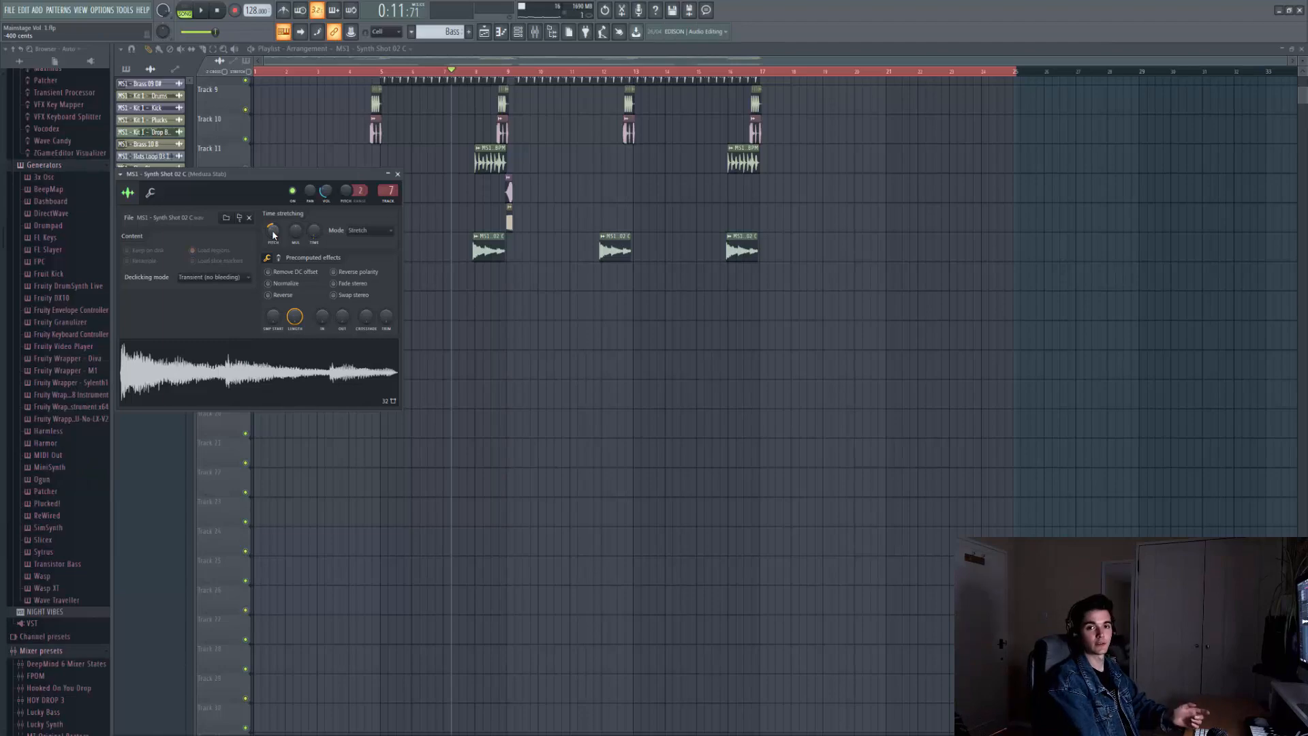
key(space)
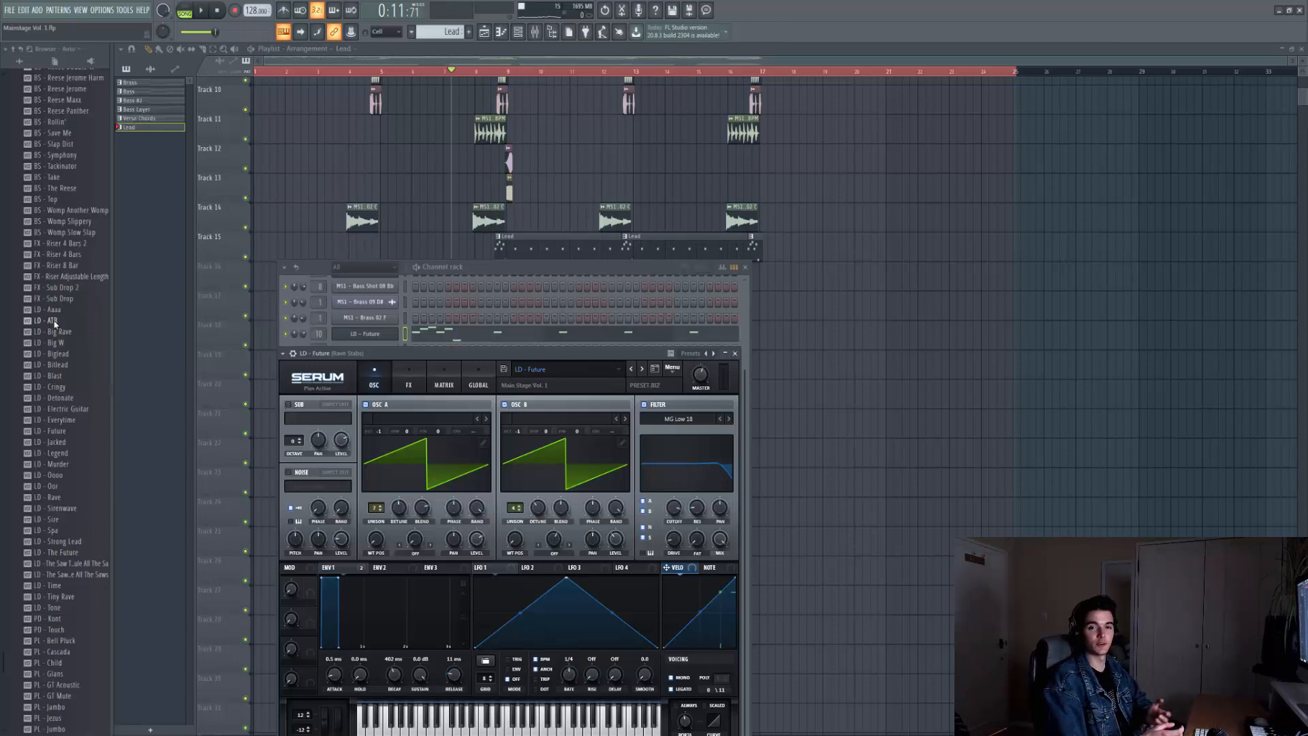
Play back the build-up from bar 7 with the Sweep 20 riser and the Kickstart - Mix level automation
scroll(54, 323, up, 6)
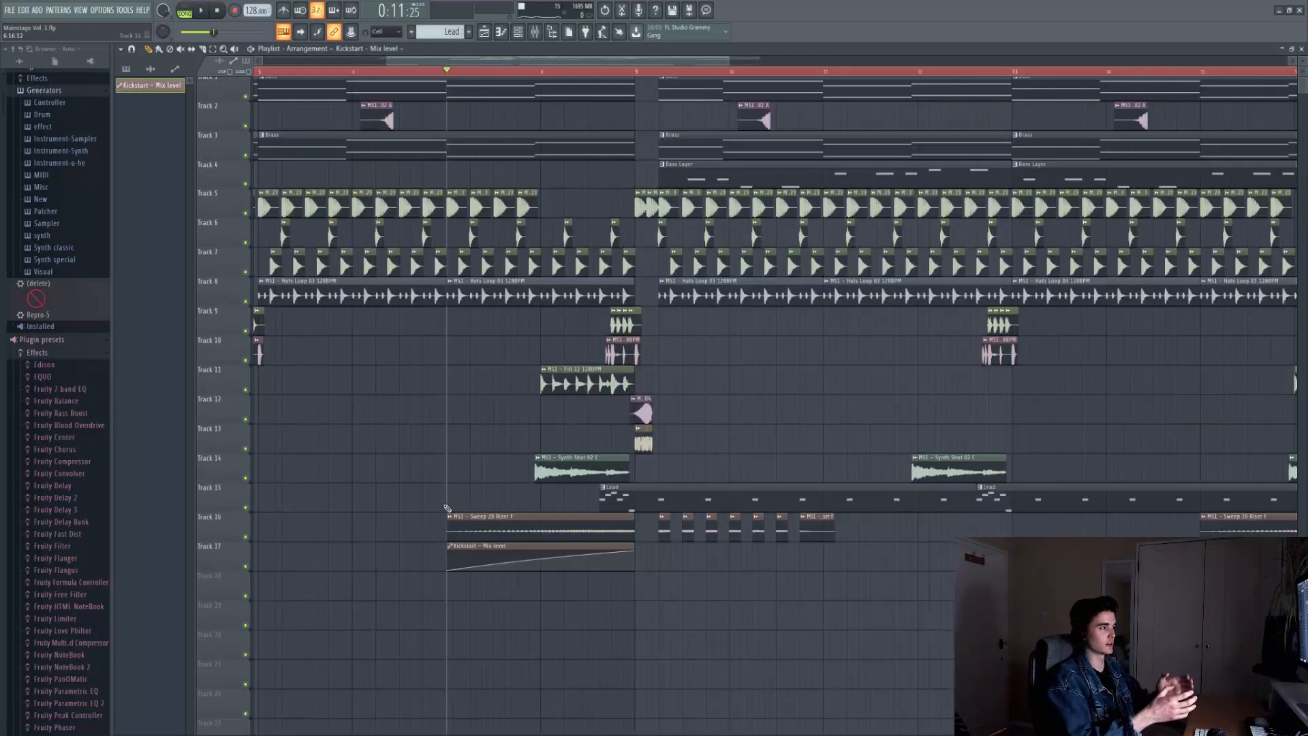
key(space)
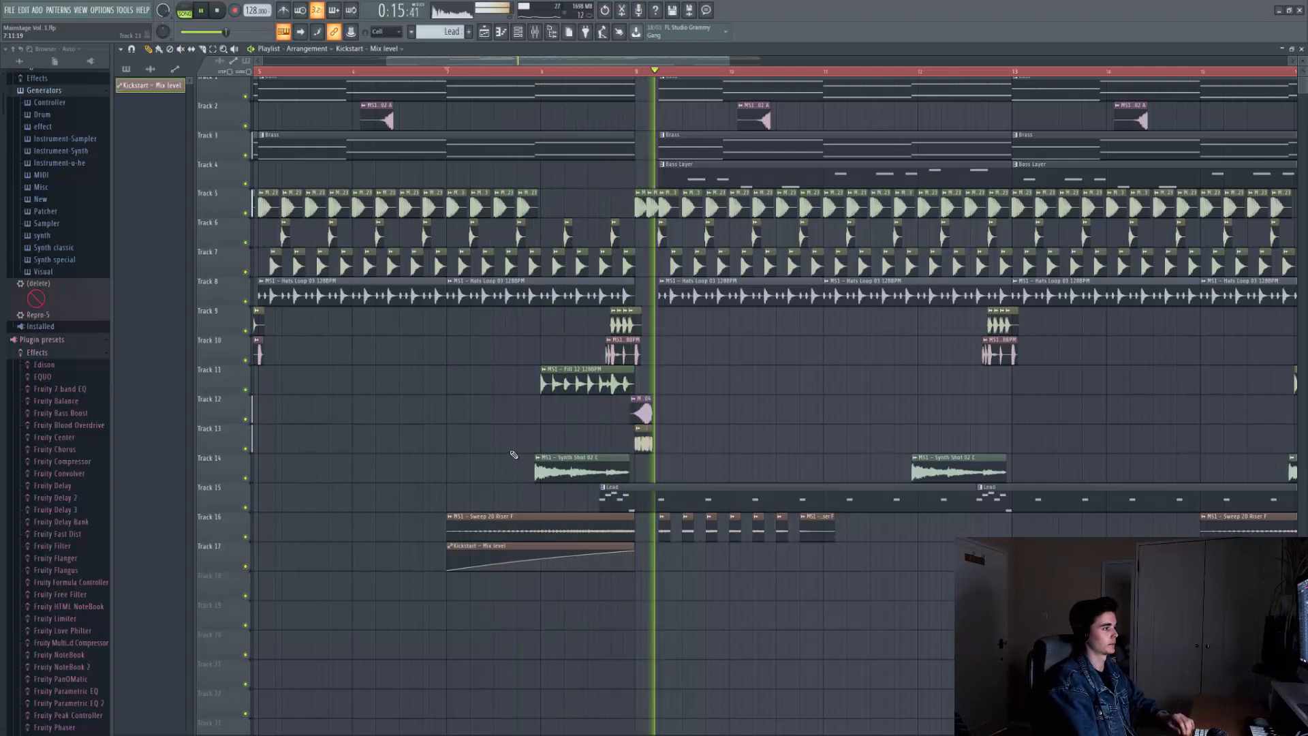
drag(619, 513, 581, 509)
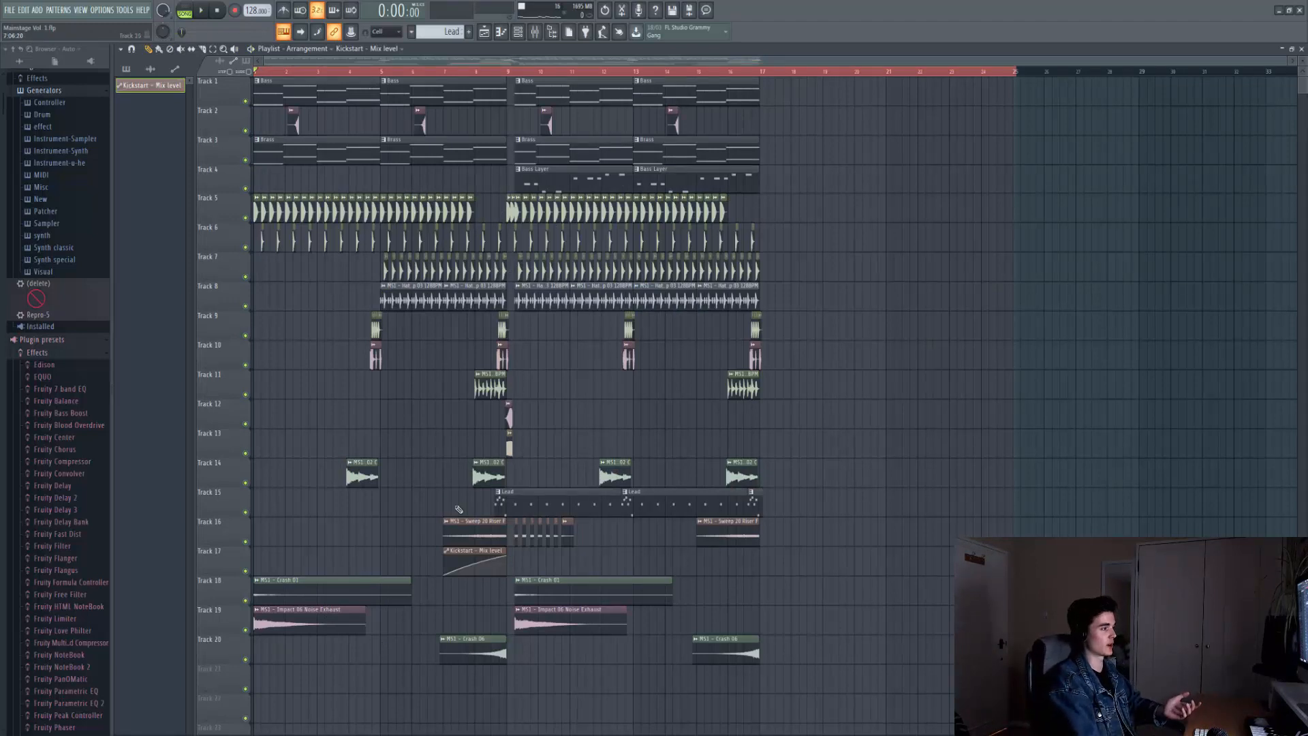
Play the complete arrangement from the start, including the crash and impact clips on Tracks 18 to 20
key(space)
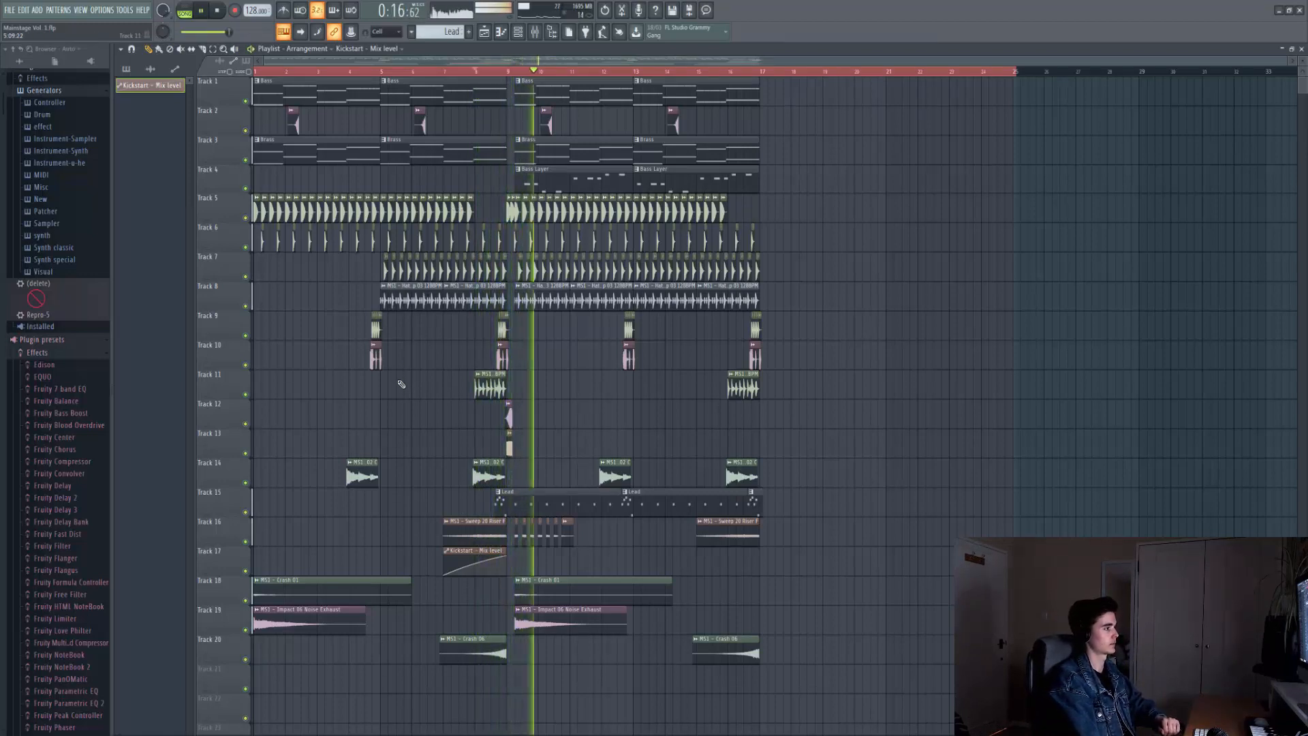
key(space)
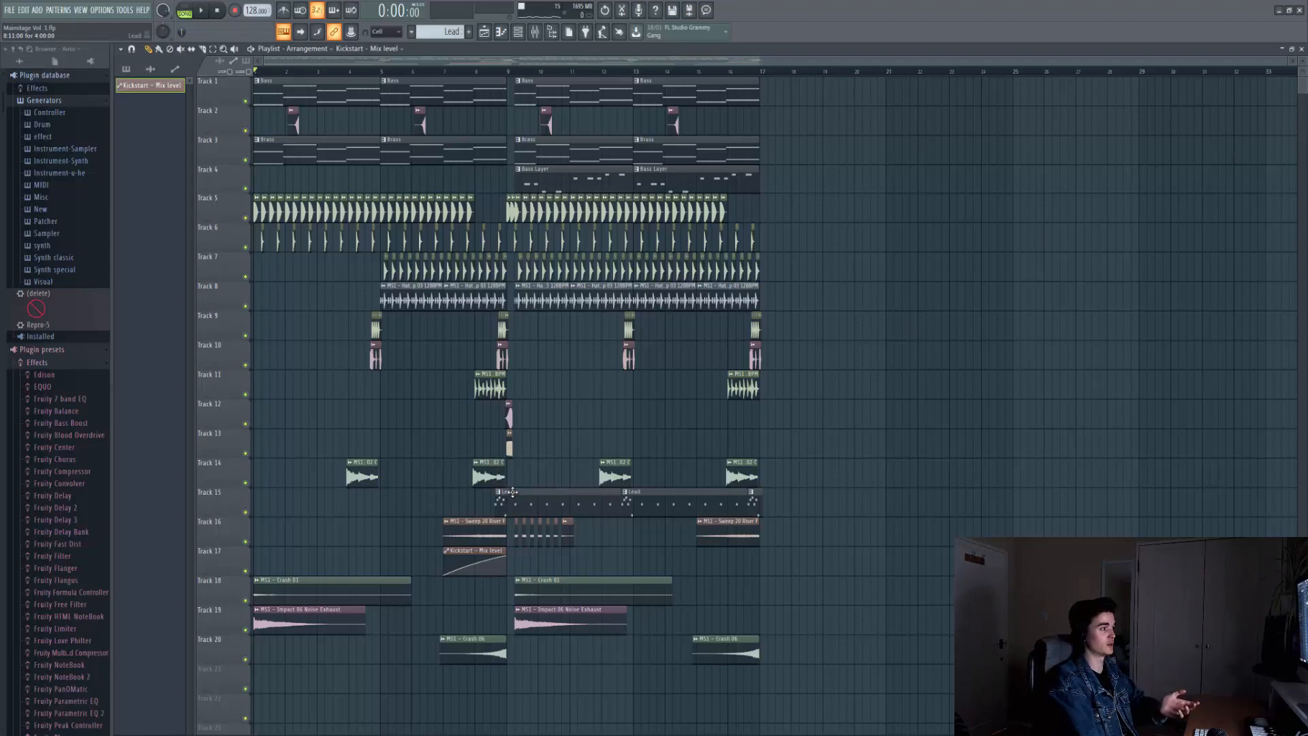
key(space)
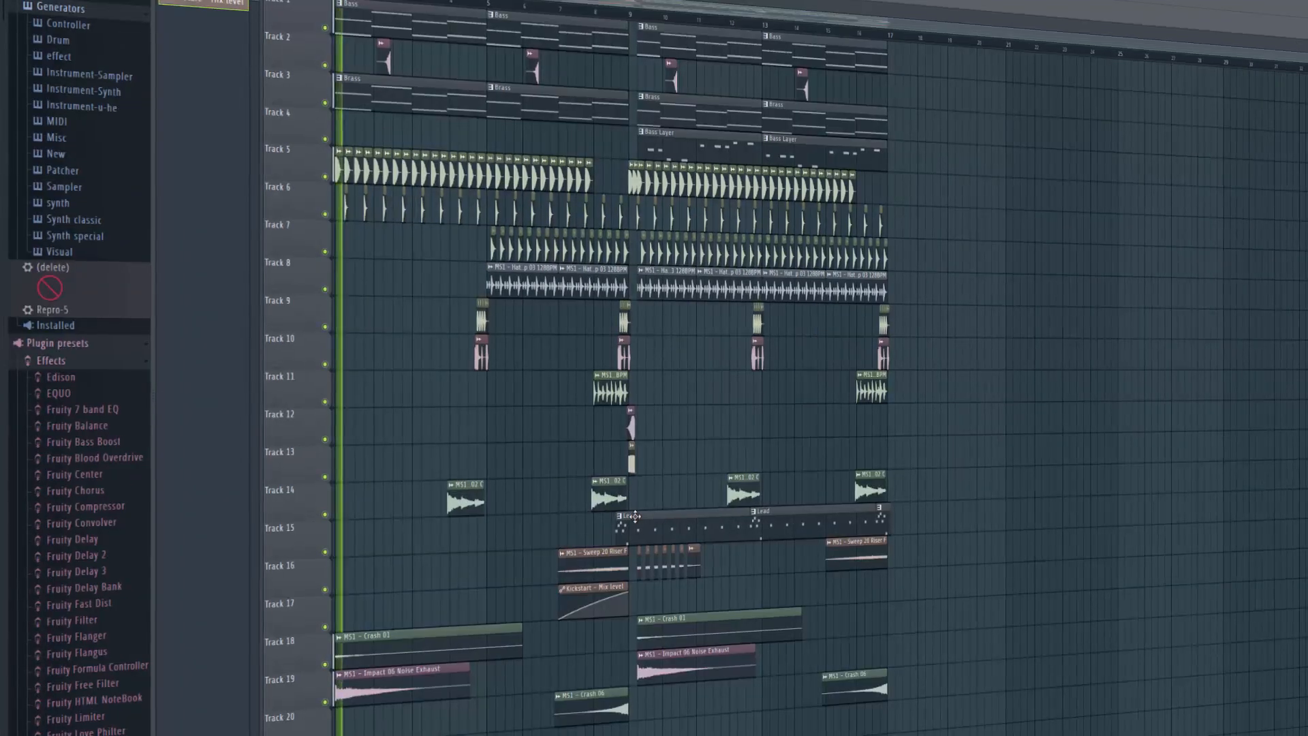